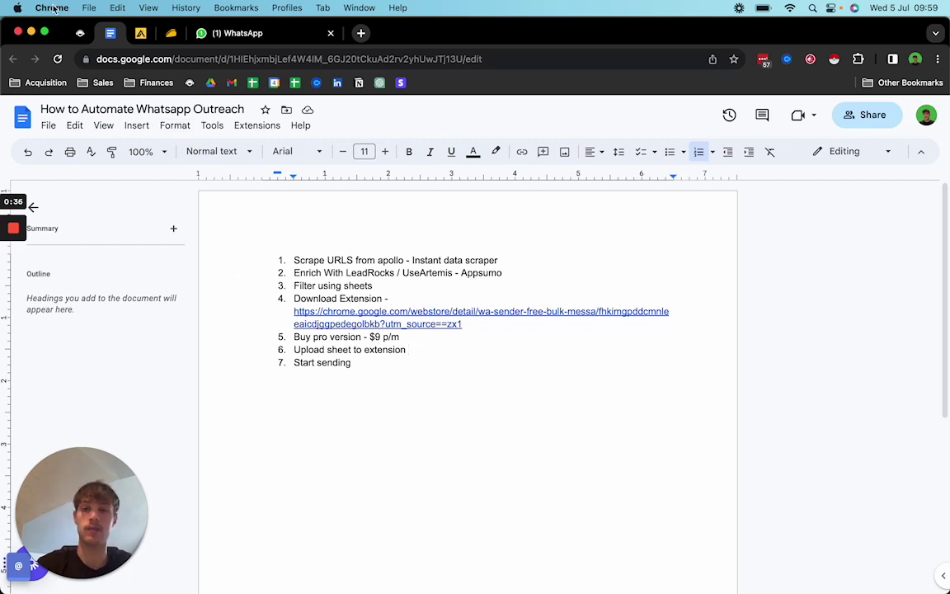
Crawl the Apollo people search results across multiple pages with Instant Data Scraper, and stop the crawl near the last page.
left_click(140, 35)
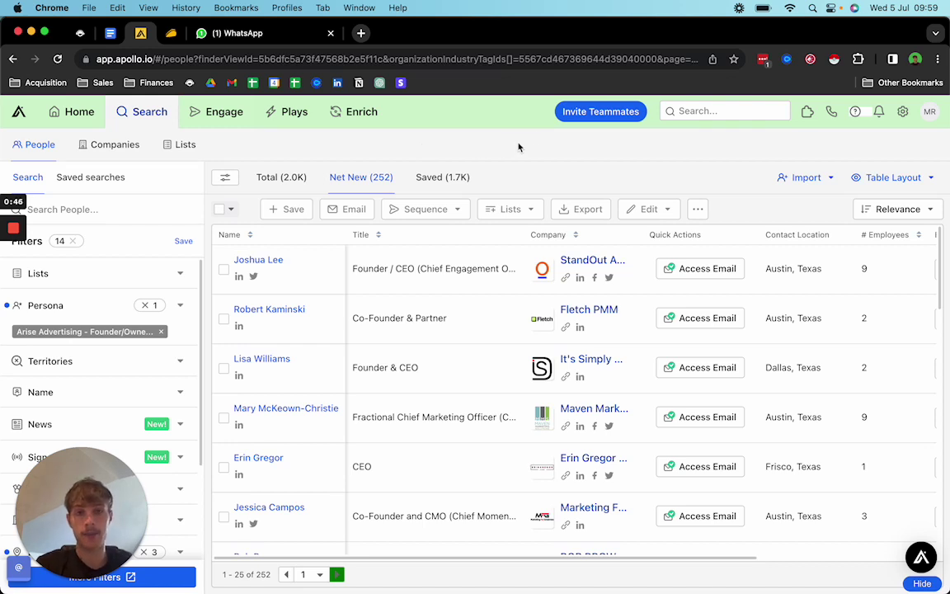
left_click(762, 59)
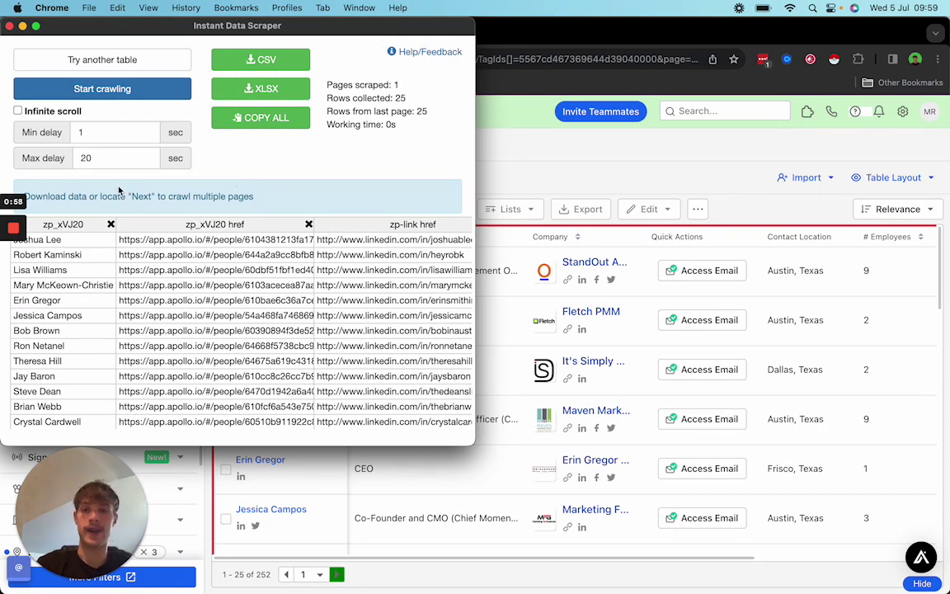
mouse_move(345, 565)
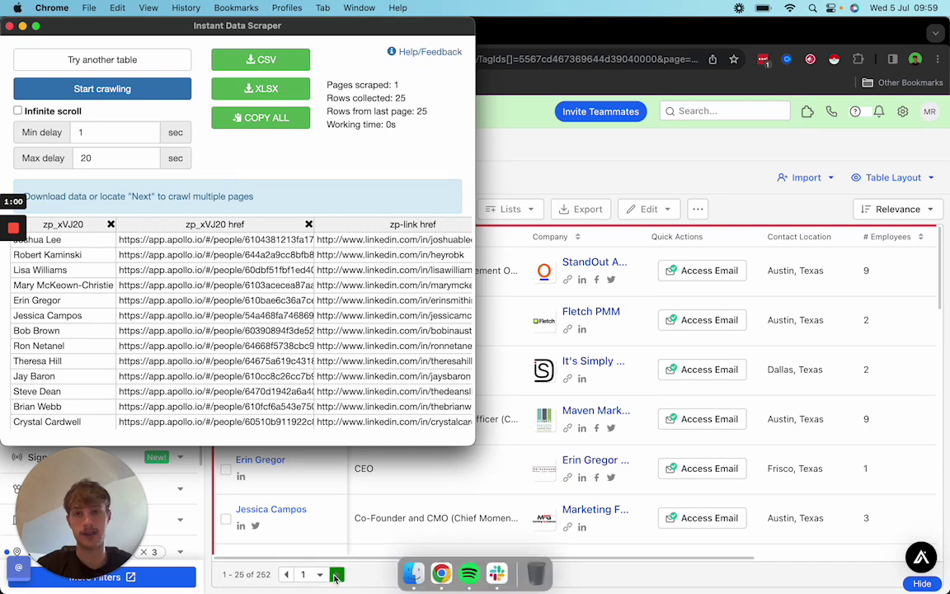
left_click(125, 89)
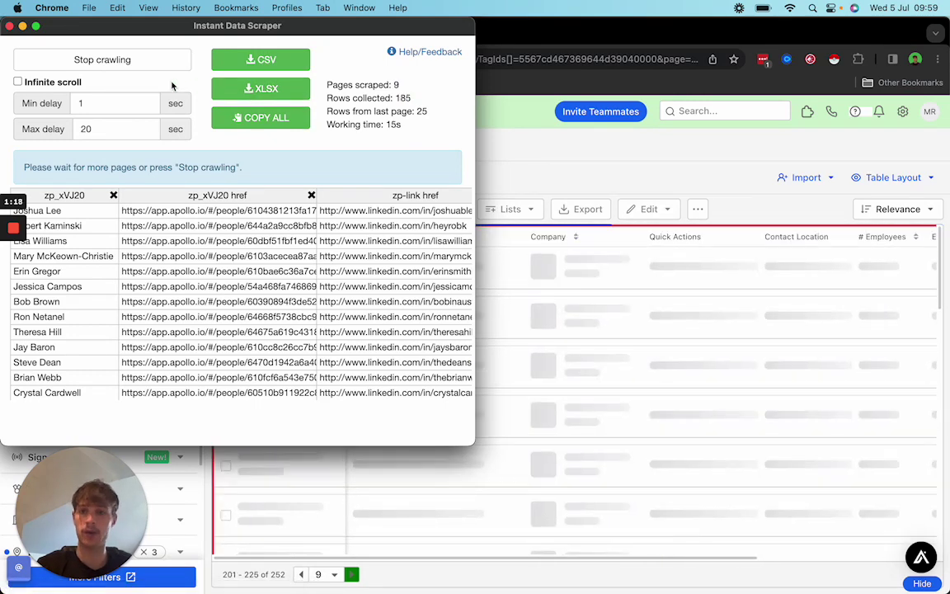
left_click(151, 62)
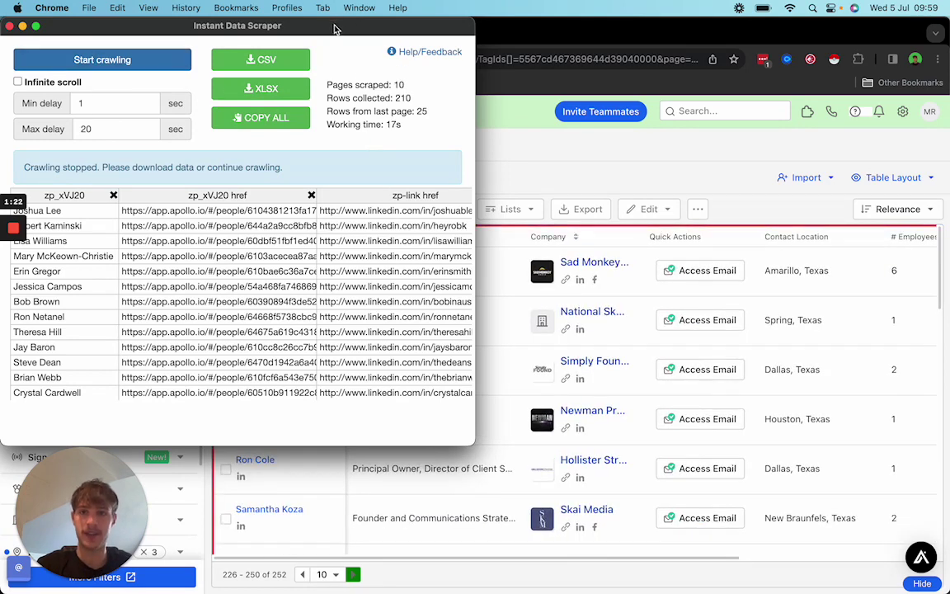
Download the scraped Apollo data as a CSV file and close the scraper window.
left_click_drag(333, 28, 407, 37)
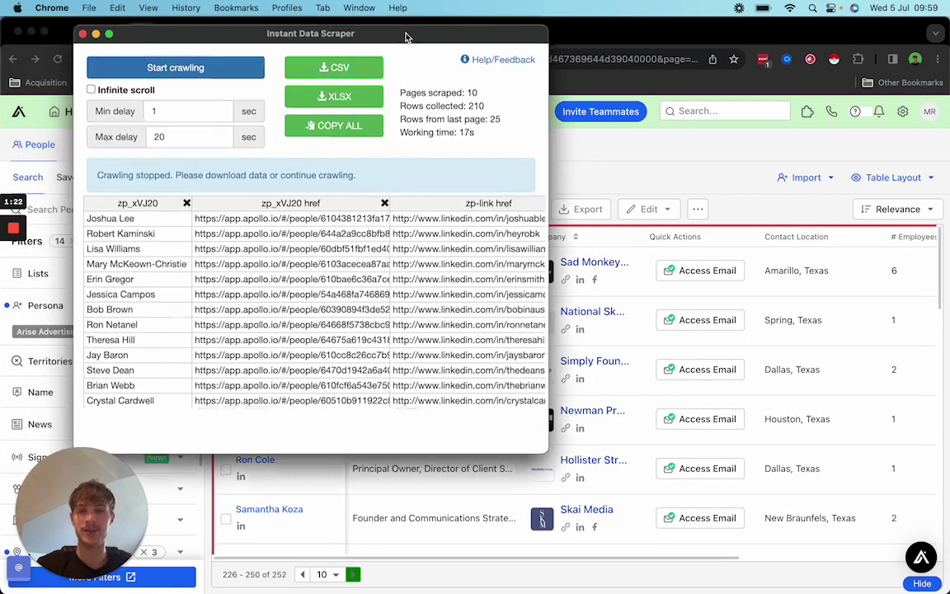
left_click(360, 72)
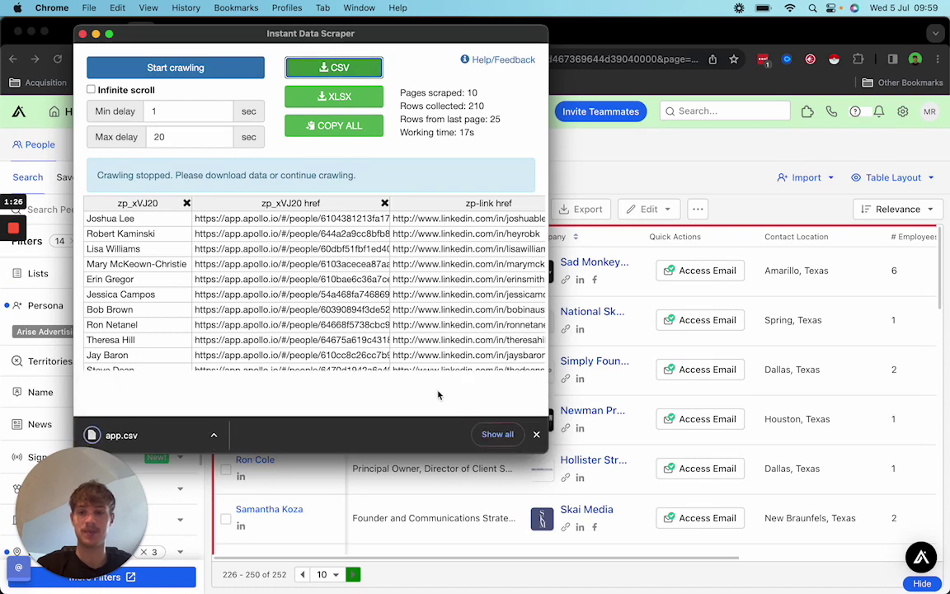
left_click(96, 35)
Open Google Drive in a new browser tab and create a blank Google Sheets spreadsheet.
left_click(360, 33)
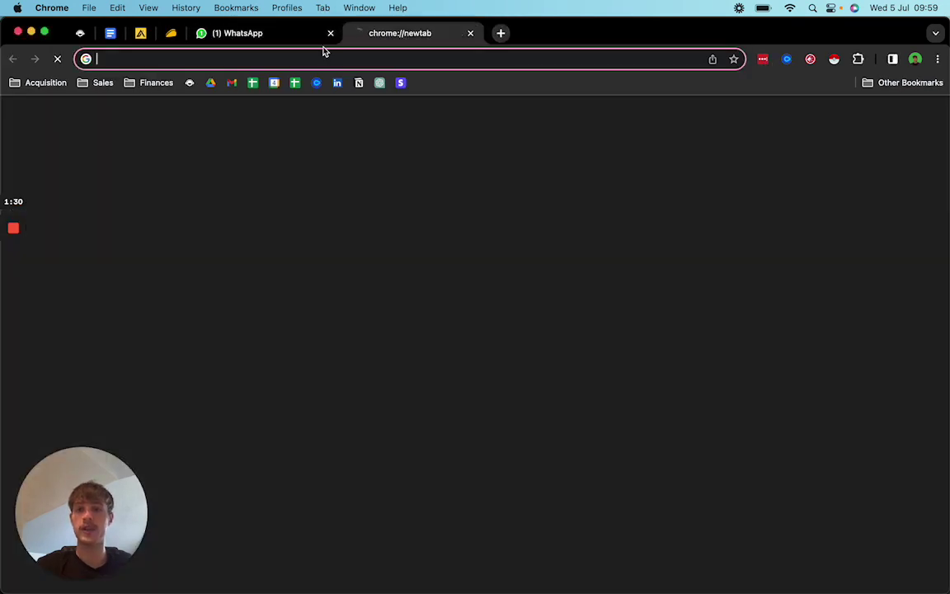
left_click(210, 85)
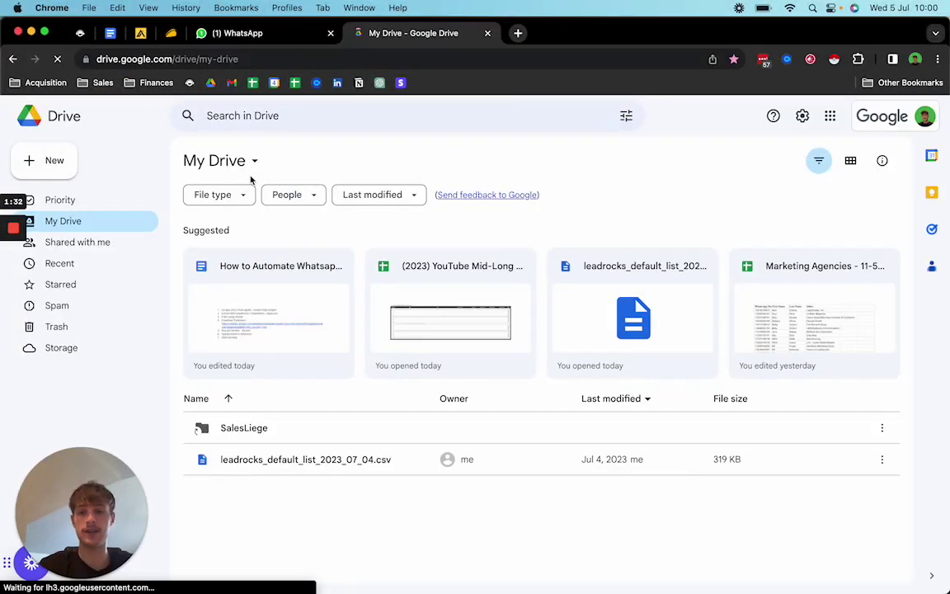
right_click(324, 512)
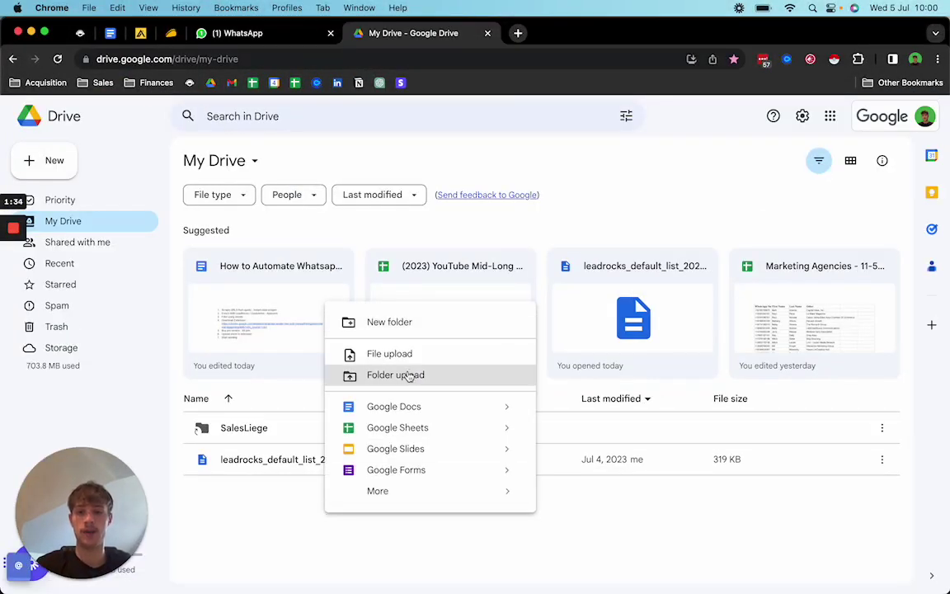
left_click(411, 429)
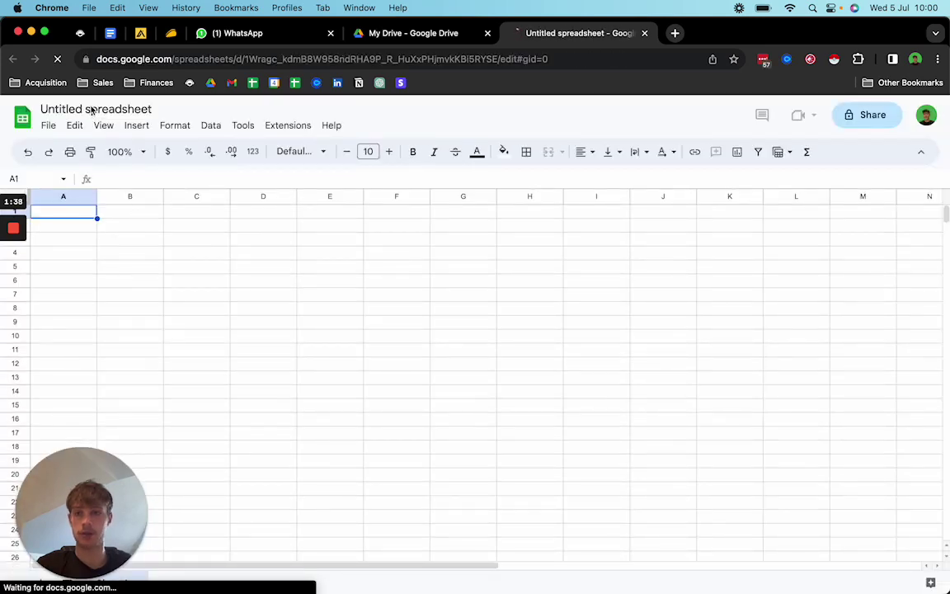
Rename the untitled spreadsheet as "Whatsapp example".
left_click(89, 107)
key("BackSpace")
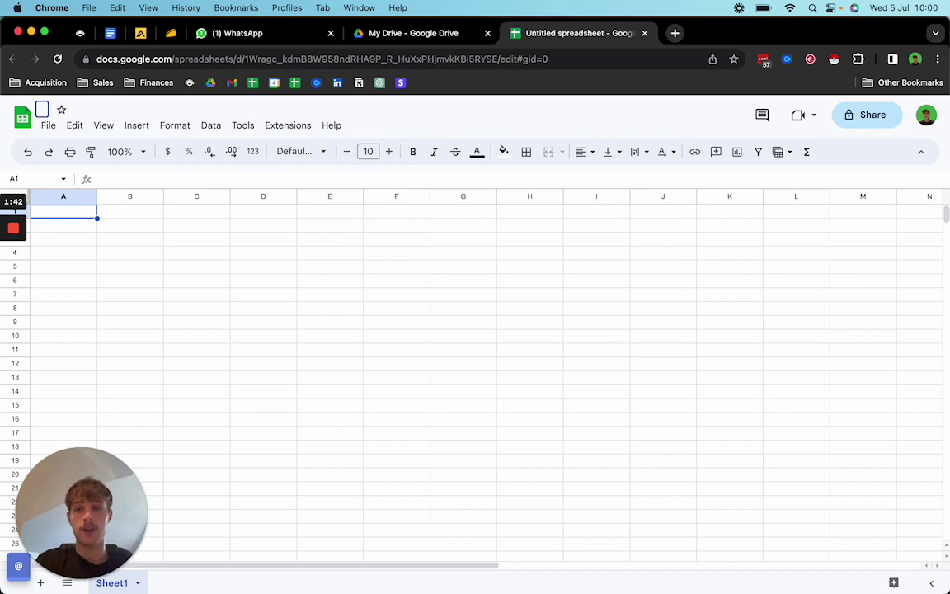
type("Whatsapp")
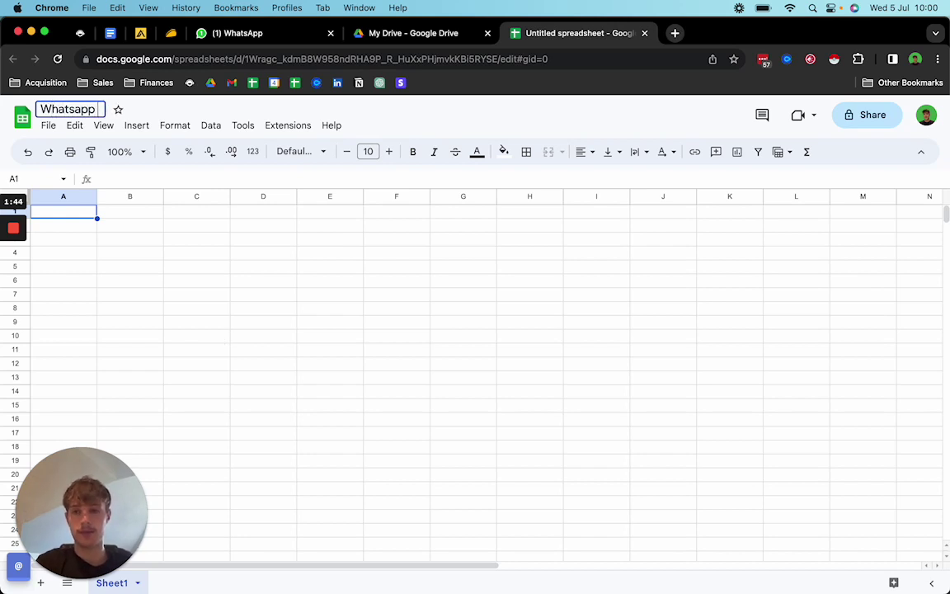
type(" example")
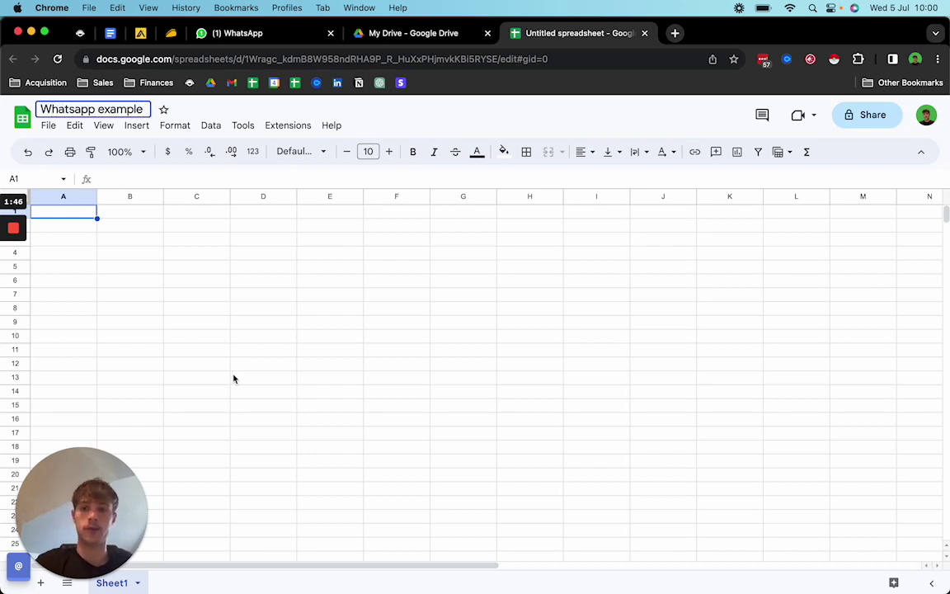
left_click(219, 365)
Upload app.csv from the Downloads folder as the file to import into the spreadsheet.
left_click(48, 125)
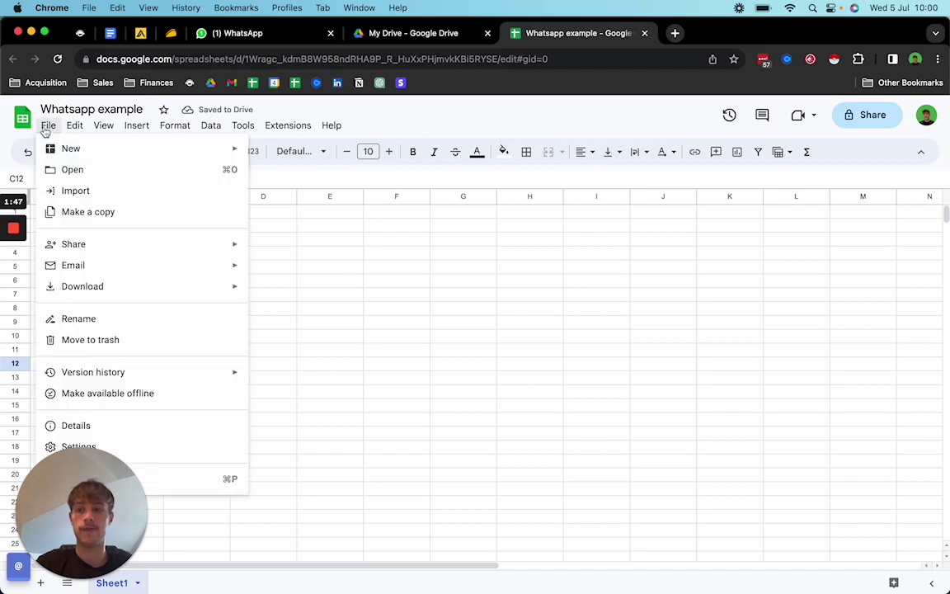
left_click(76, 191)
left_click(368, 199)
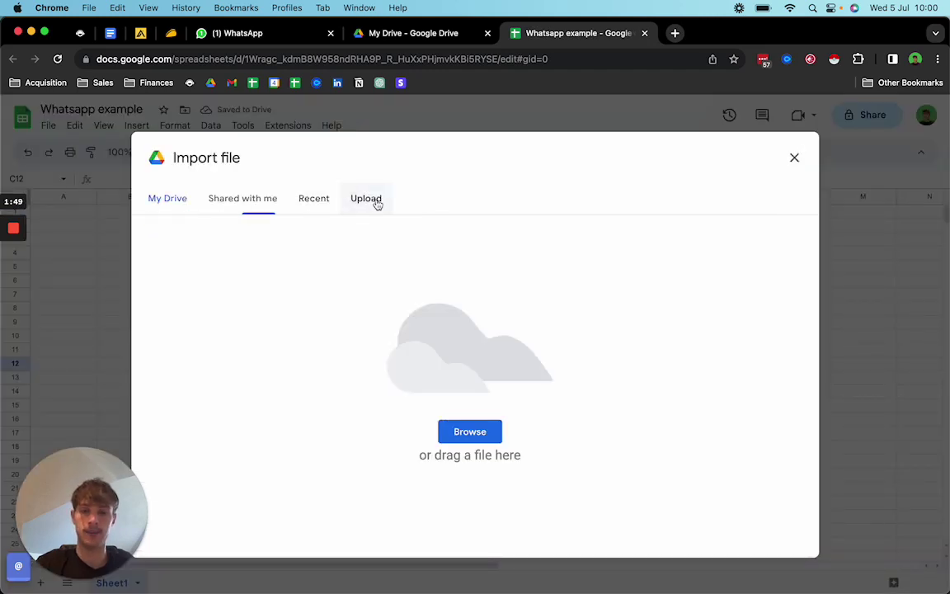
left_click(465, 427)
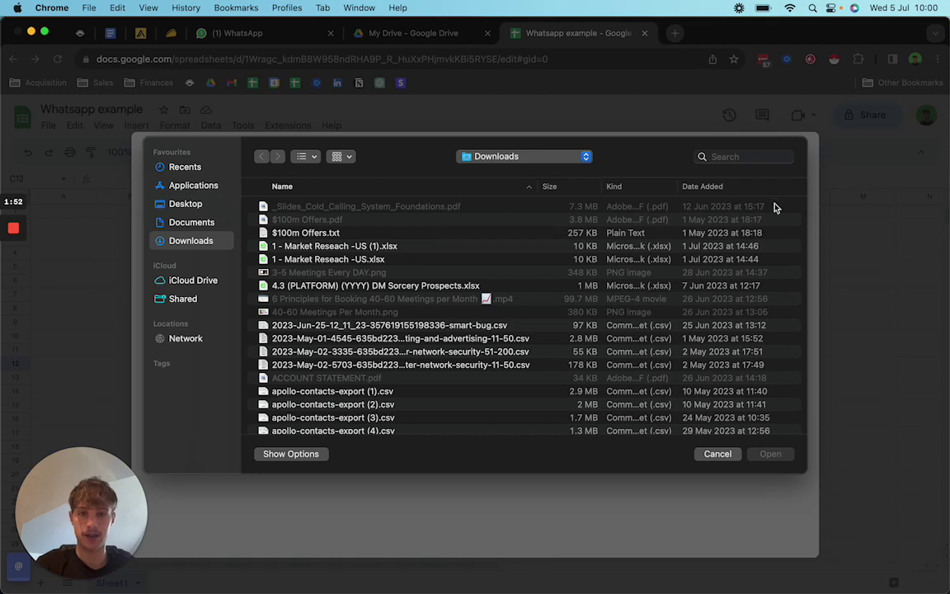
left_click(610, 233)
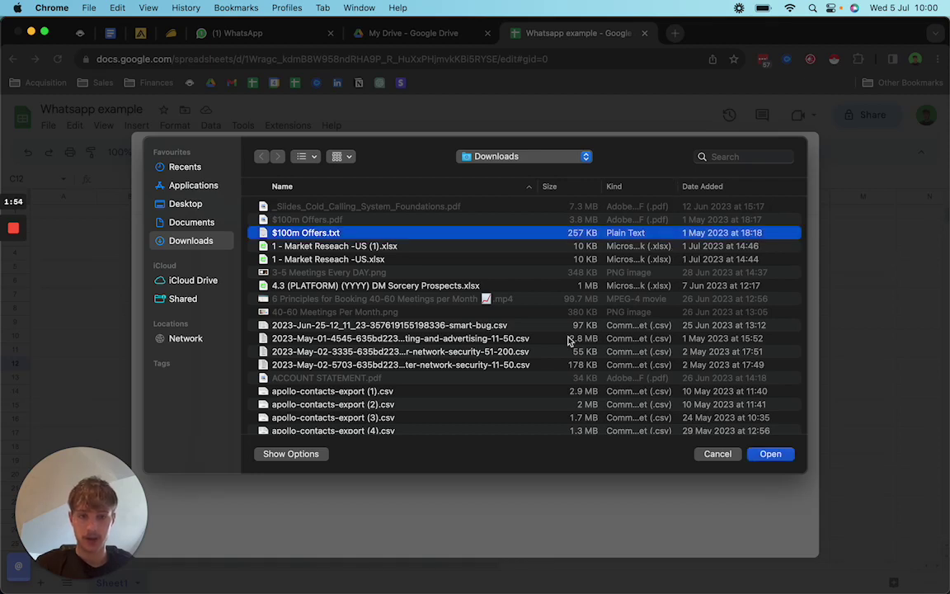
key("Down")
key("Down")
key("Down")
key("Down")
key("Down")
key("Down")
key("Down")
key("Down")
key("Down")
key("Down")
key("Down")
key("Down")
key("Down")
key("Down")
key("Down")
key("Down")
key("Down")
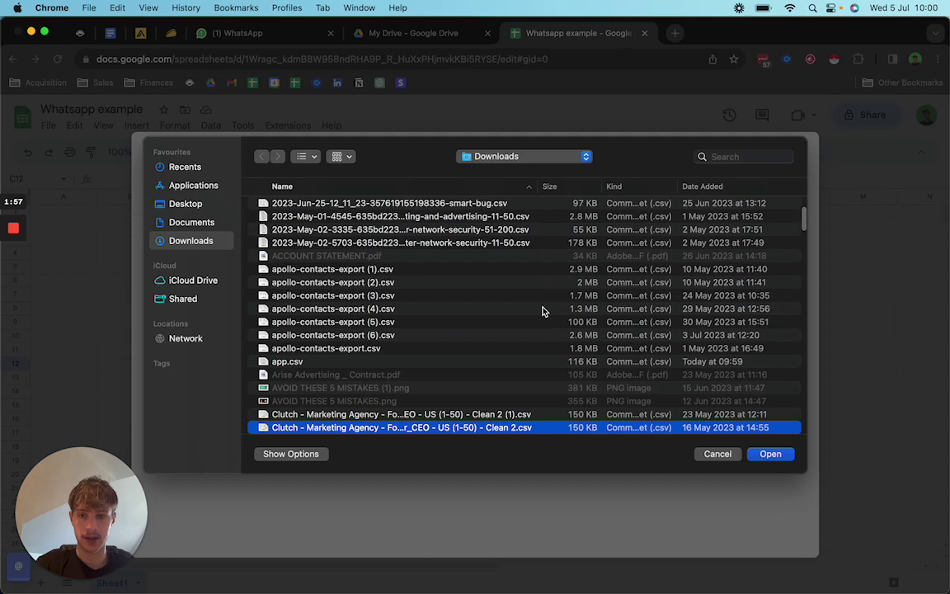
left_click(536, 361)
left_click(765, 458)
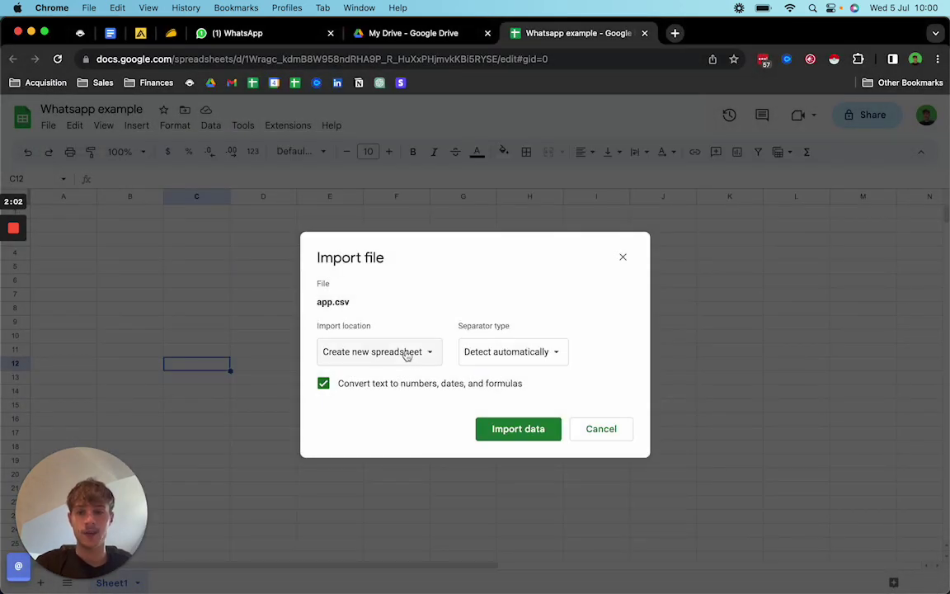
Import the data from app.csv into the current sheet instead of creating a new spreadsheet.
left_click(407, 354)
left_click(405, 413)
left_click(480, 428)
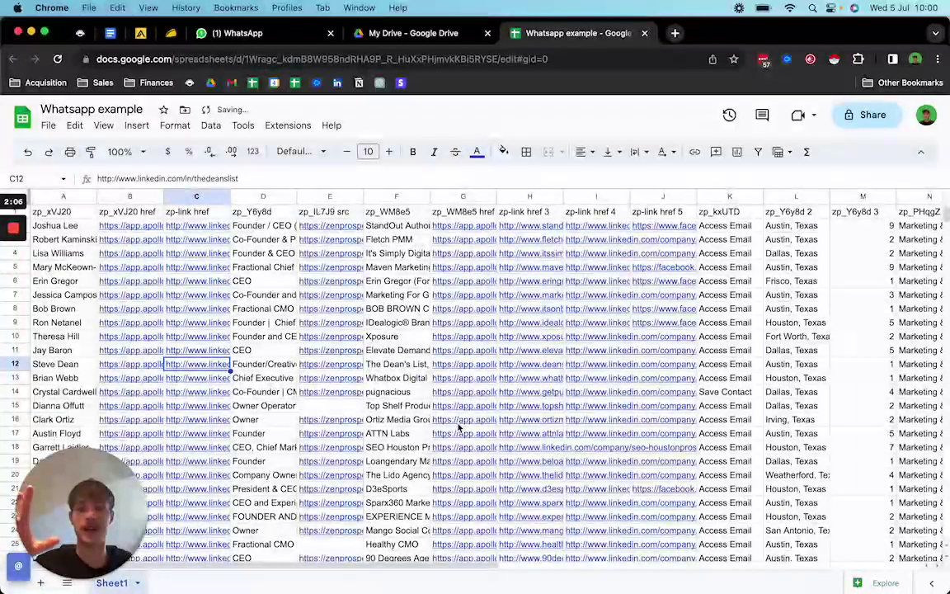
Clear the contents of columns A and B, which hold the contact names and Apollo profile links.
mouse_move(308, 340)
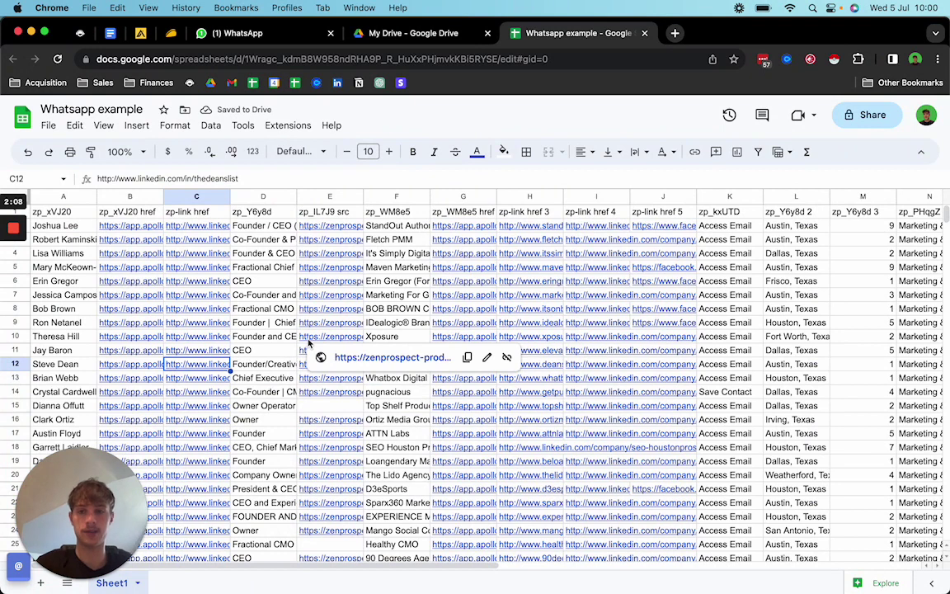
left_click(220, 228)
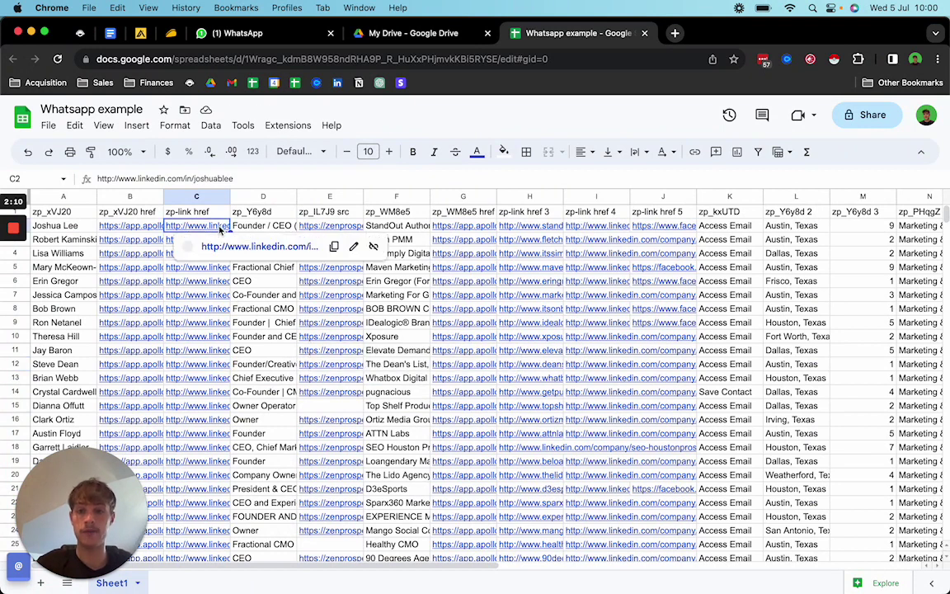
left_click(64, 253)
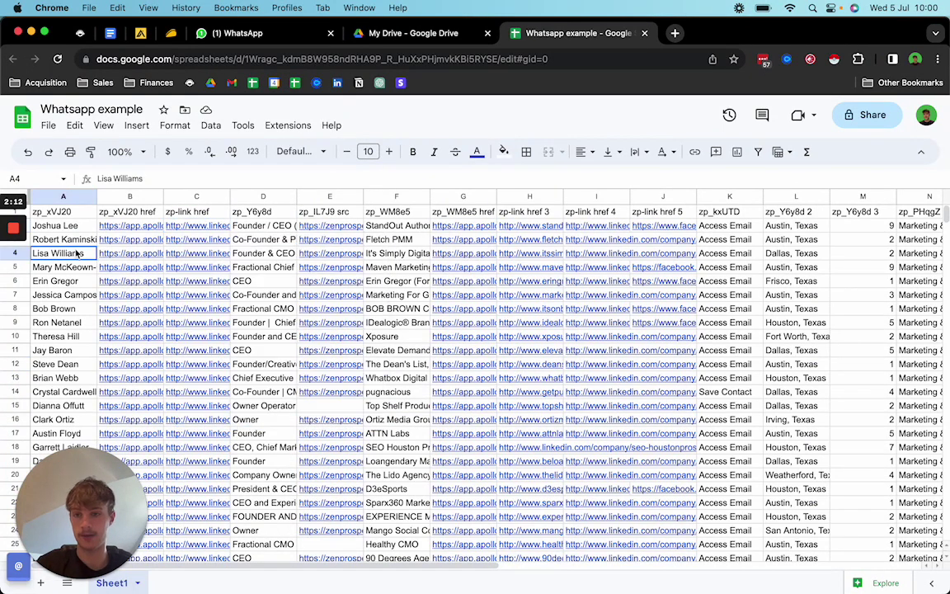
left_click(71, 197)
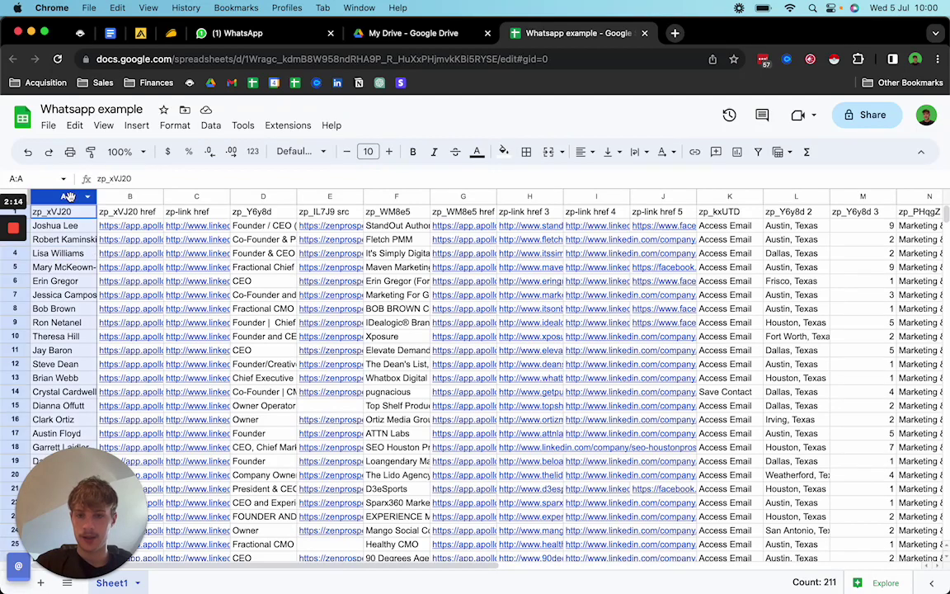
key("Delete")
left_click(123, 200)
key("Delete")
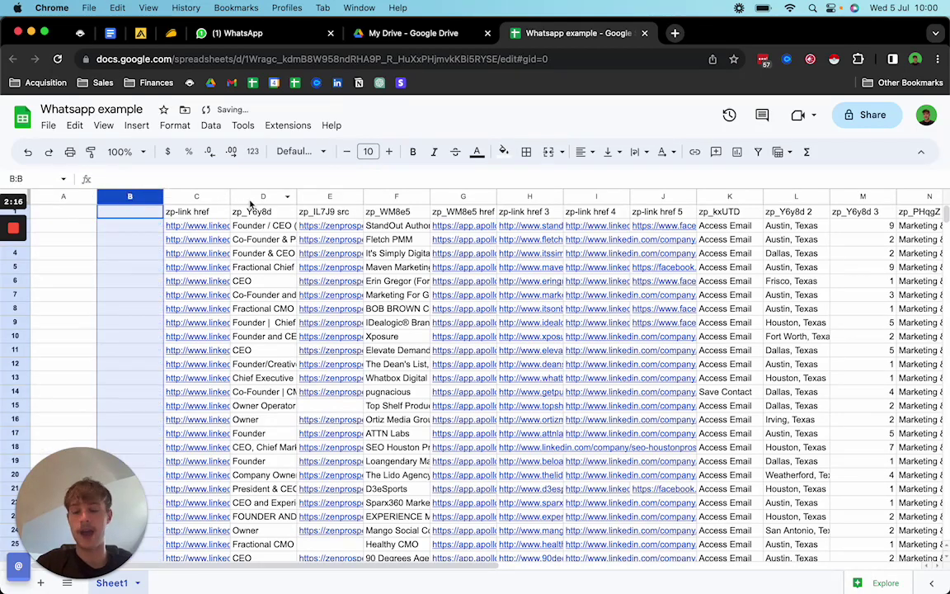
Move the LinkedIn profile links from column C into column A.
left_click(199, 198)
left_click_drag(198, 198, 64, 198)
left_click(222, 230)
Clear the contents of columns D through L.
left_click(262, 197)
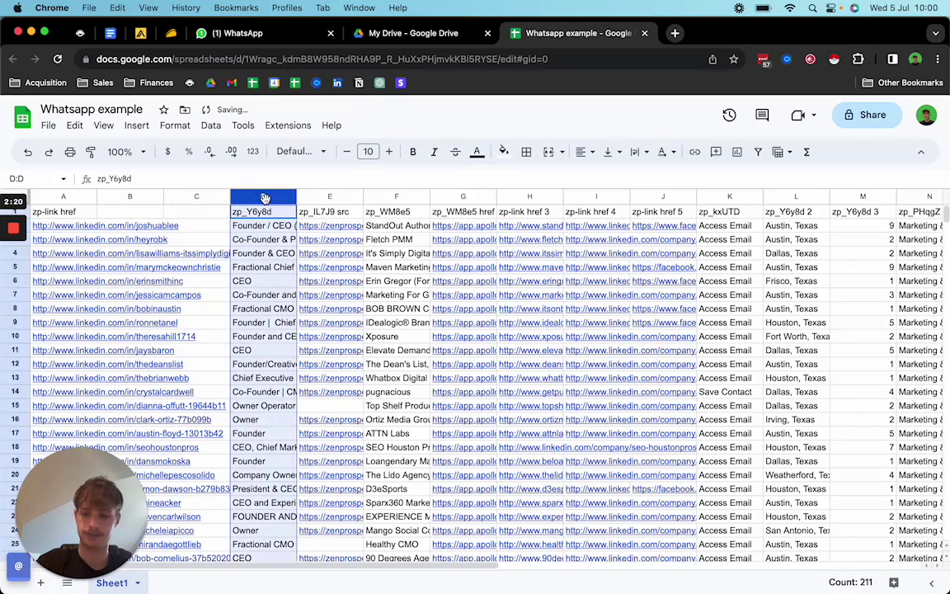
key("Delete")
left_click(325, 196)
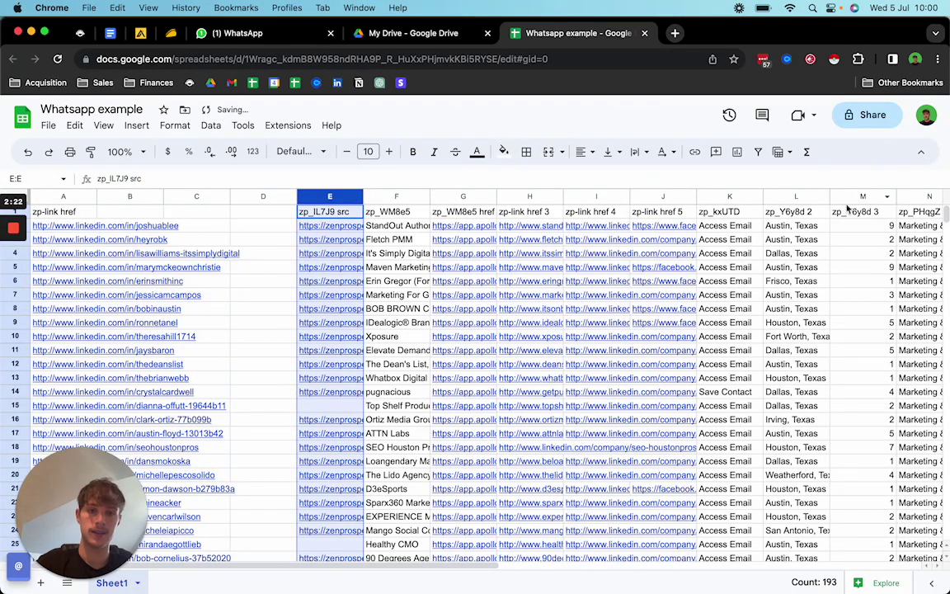
left_click(796, 196, "shift")
key("Delete")
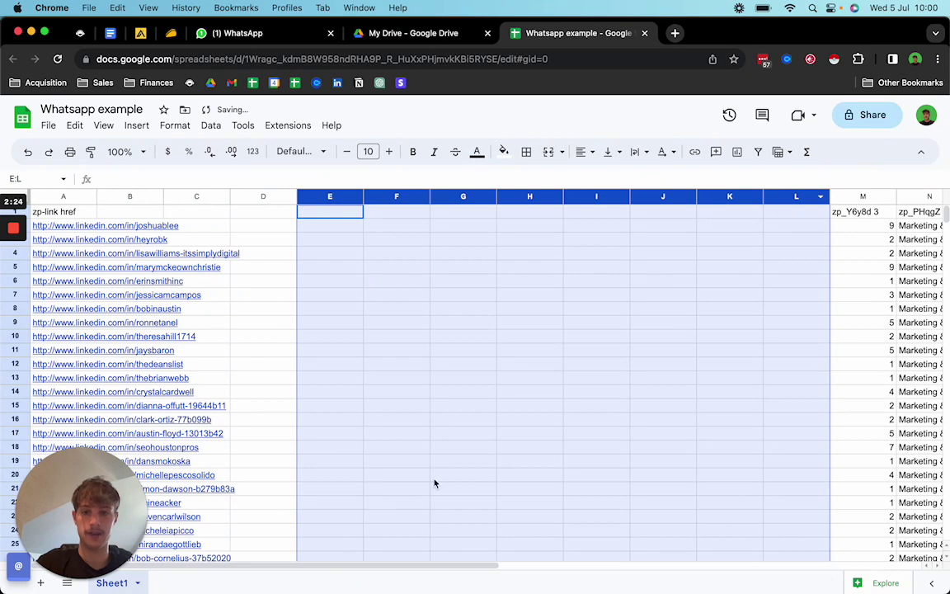
Clear the contents of columns M through W so only the LinkedIn links are kept.
left_click_drag(419, 566, 778, 566)
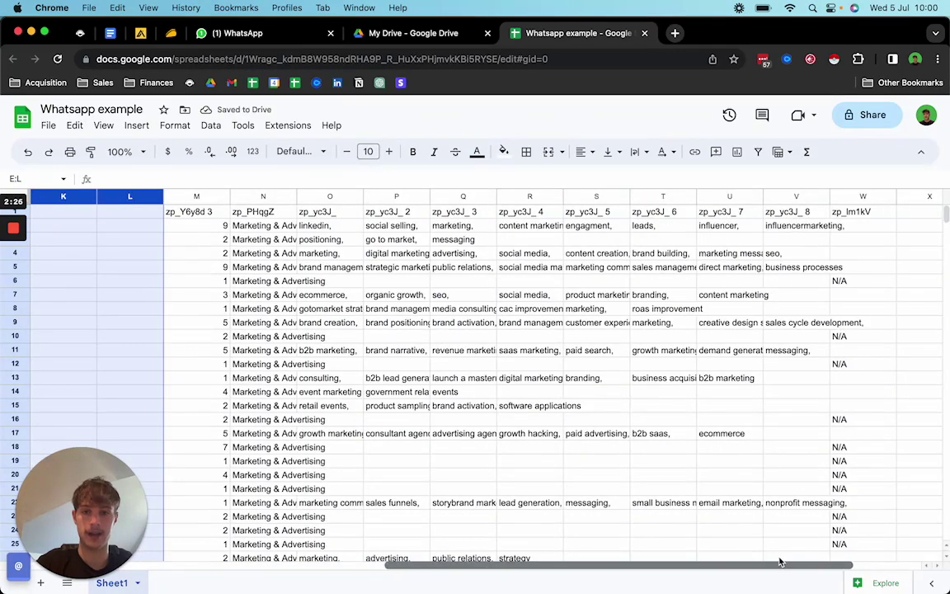
left_click(196, 196)
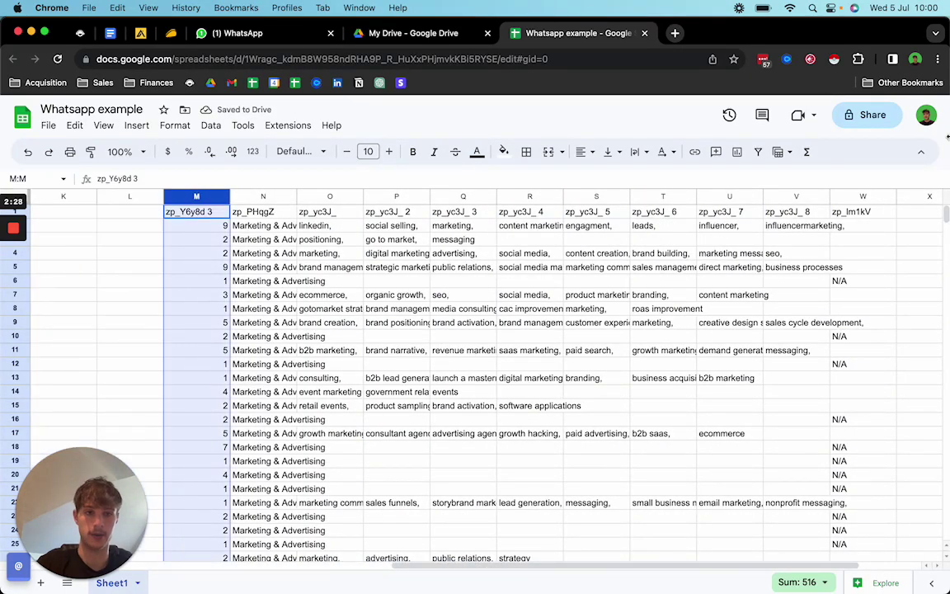
left_click(855, 196, "shift")
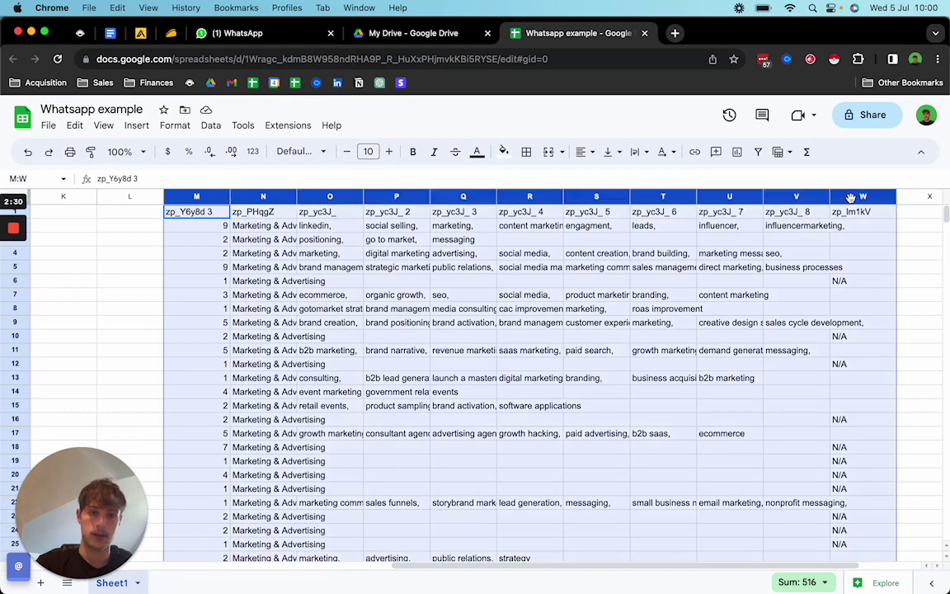
key("Delete")
scroll(531, 558, "right", 2)
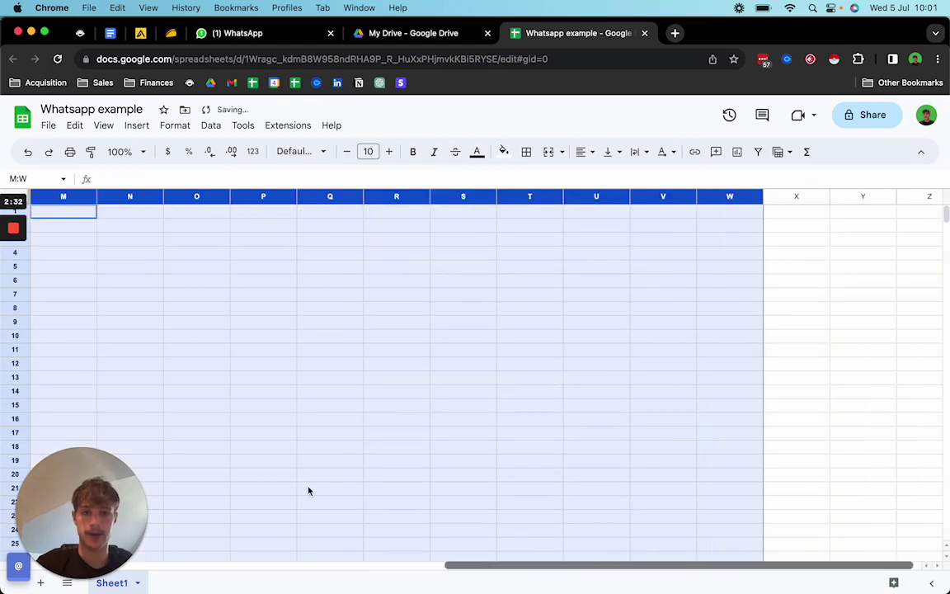
scroll(307, 489, "left", 10)
left_click(365, 326)
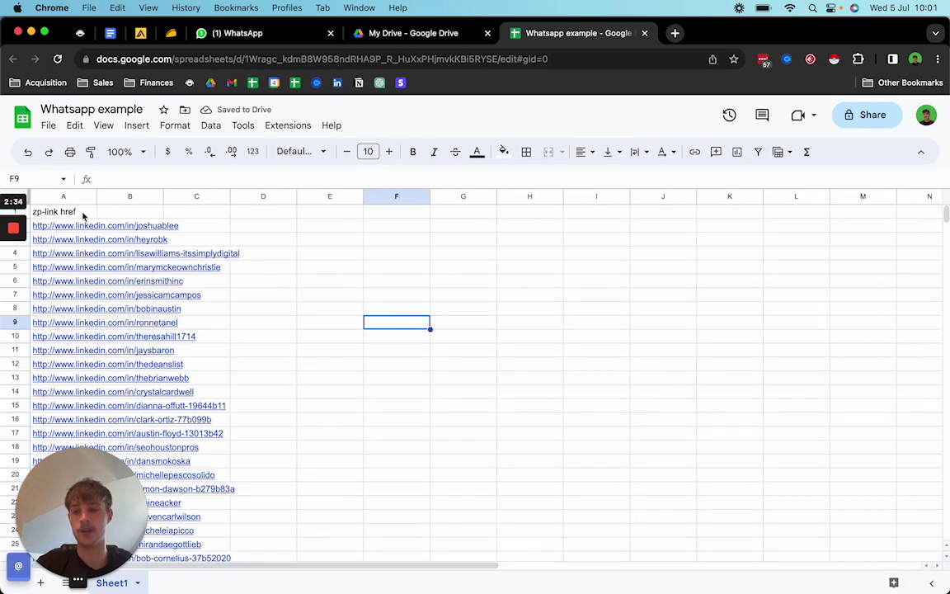
Clear the "zp-link href" header from cell A1 so the column holds only LinkedIn links.
left_click(82, 215)
double_click(82, 215)
key("ctrl+a")
key("BackSpace")
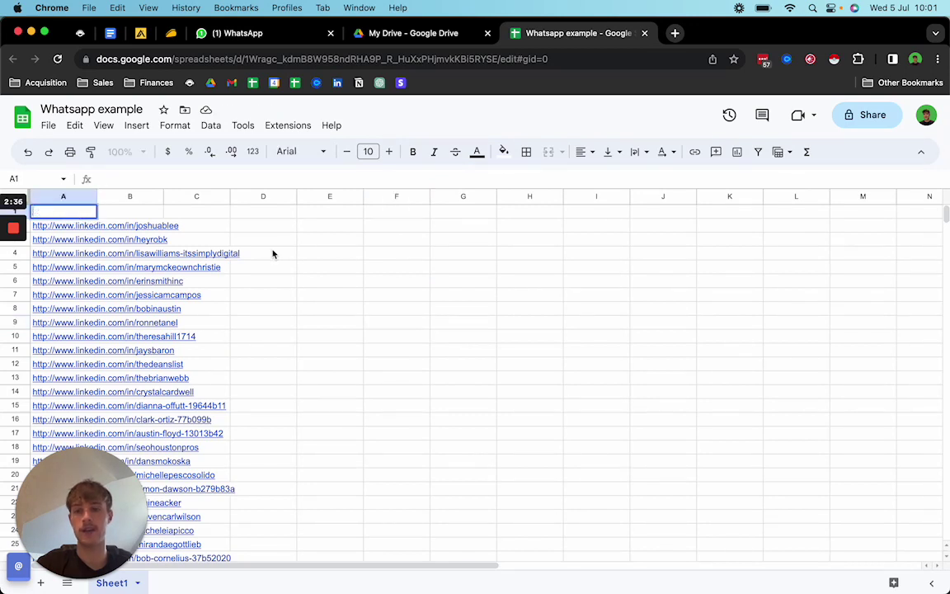
left_click(311, 272)
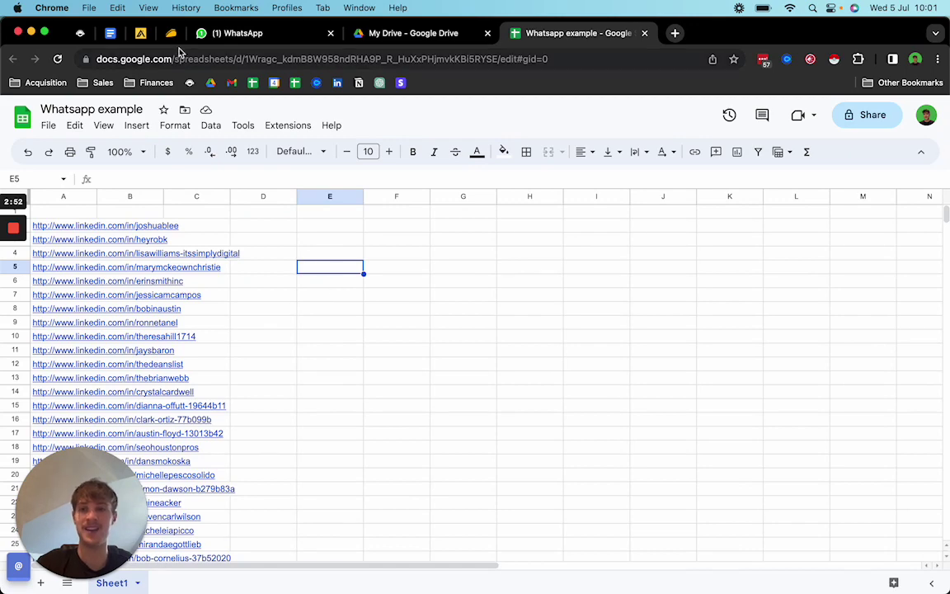
Switch to the AppSumo page for useArtemis and review its overview, lifetime deal price and money-back guarantee.
left_click(171, 34)
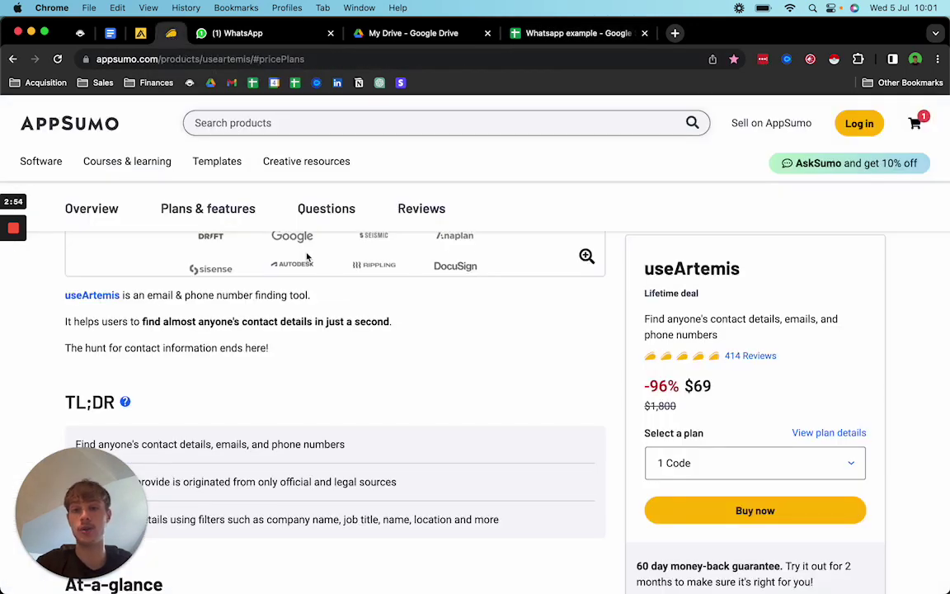
left_click_drag(493, 371, 500, 318)
left_click(519, 383)
scroll(519, 384, "up", 3)
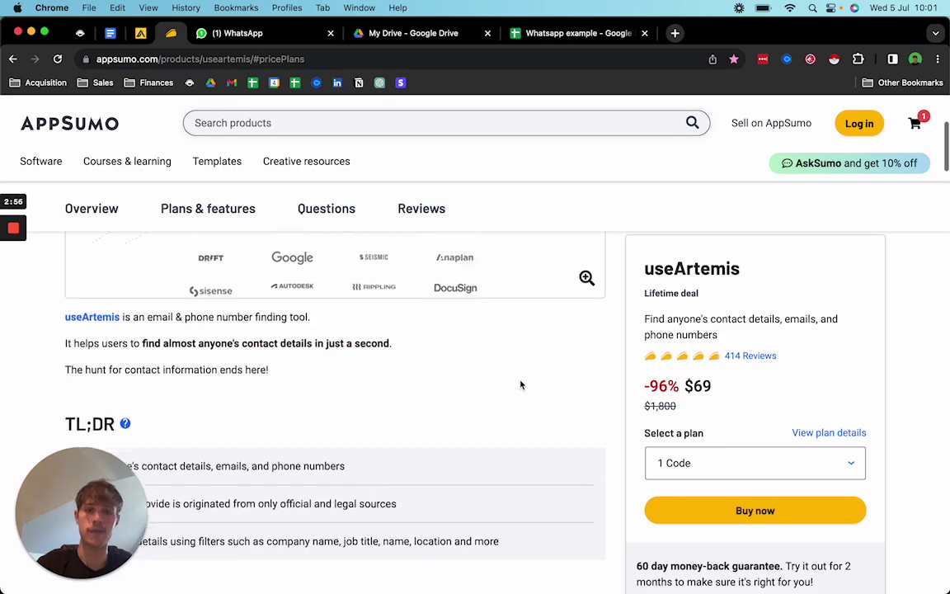
scroll(519, 383, "up", 3)
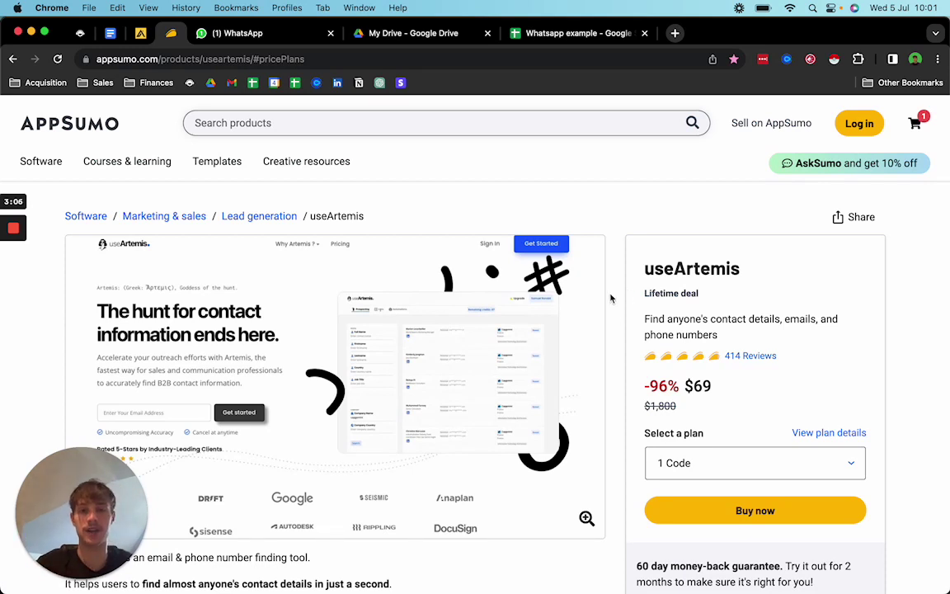
scroll(608, 300, "down", 2)
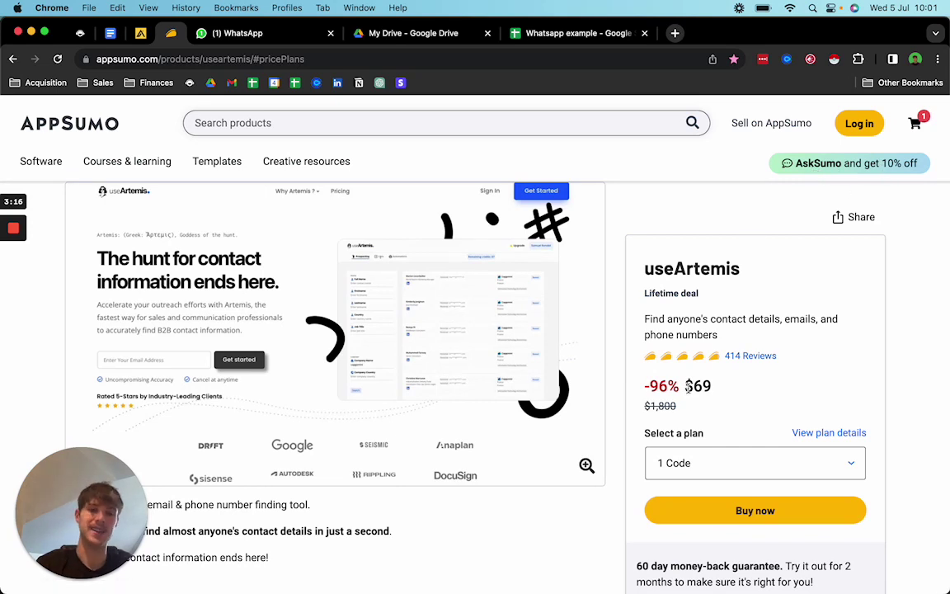
scroll(772, 415, "down", 2)
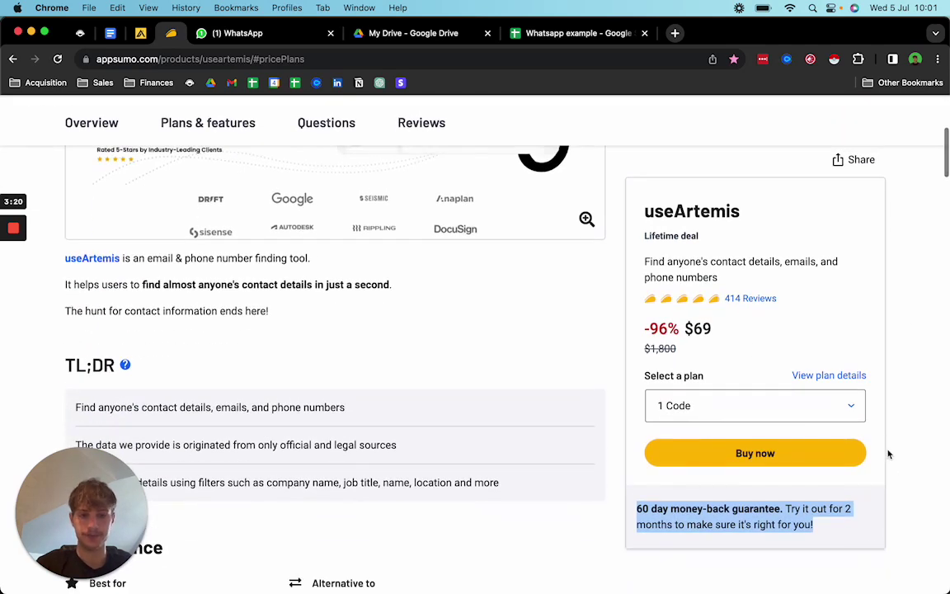
Show the useArtemis plan details and compare the features, prices and monthly credits of Plans 1 to 3.
left_click(791, 376)
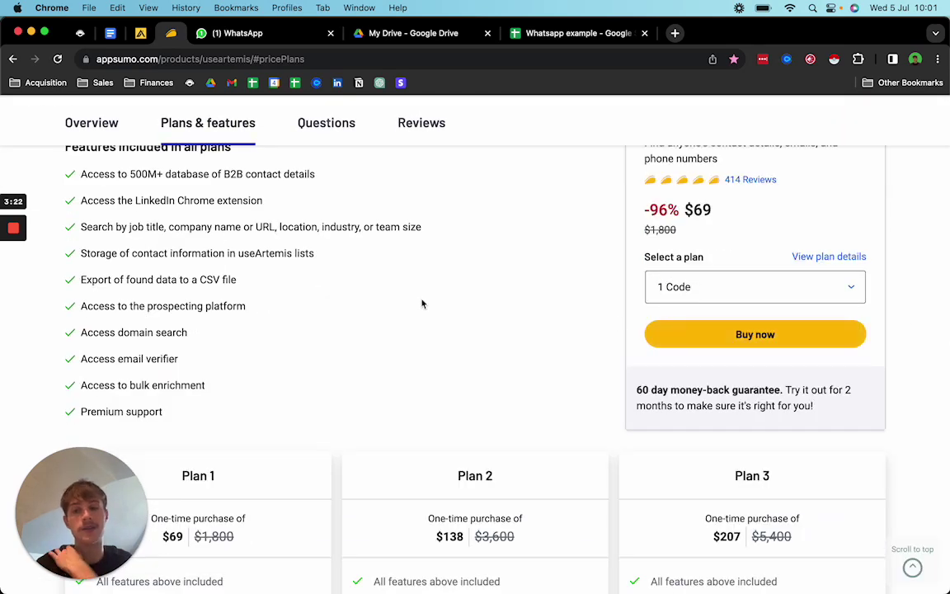
left_click_drag(357, 338, 268, 371)
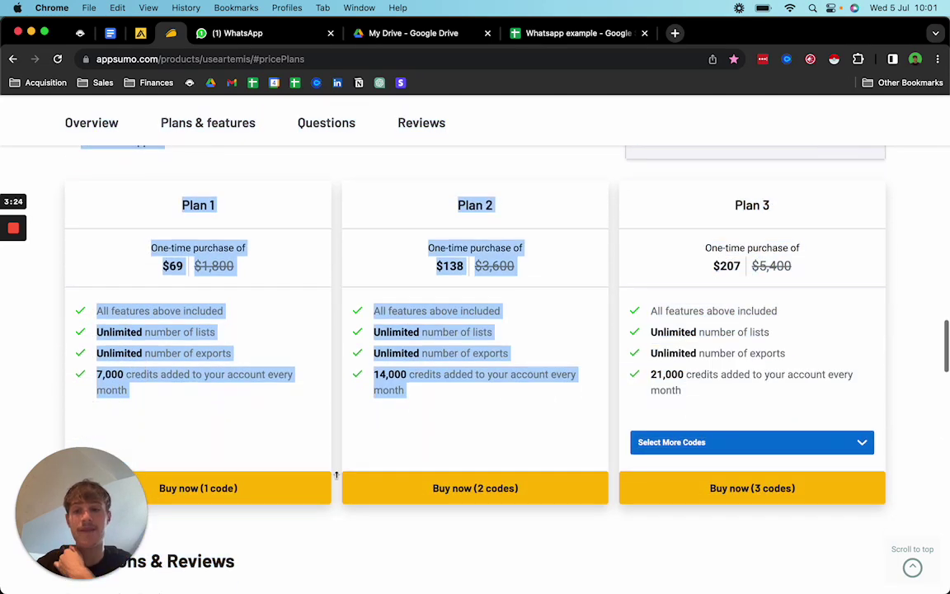
left_click(297, 417)
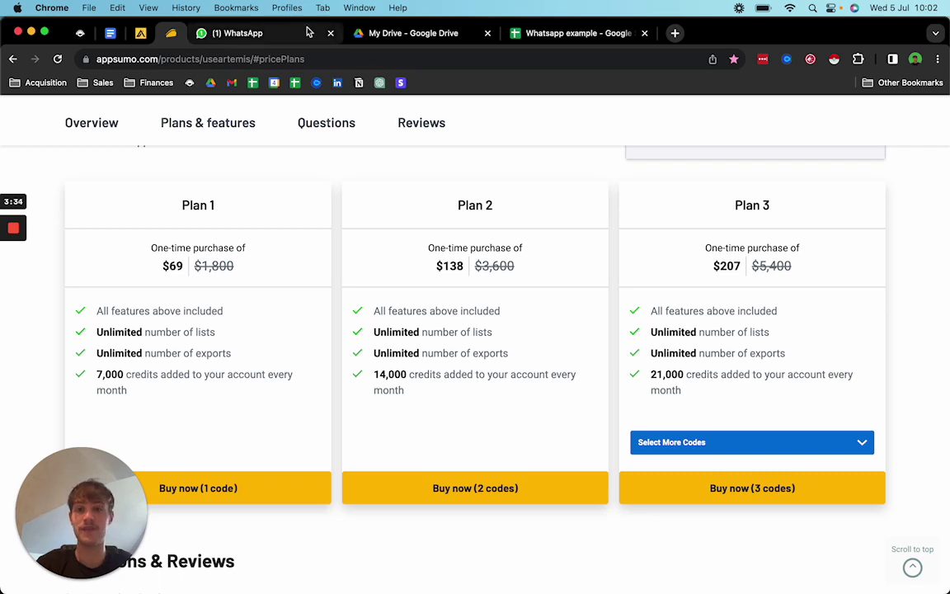
Open leadrocks_default_list_2023_07_04.csv from Google Drive and bring its phone number columns into view.
left_click(366, 33)
double_click(323, 467)
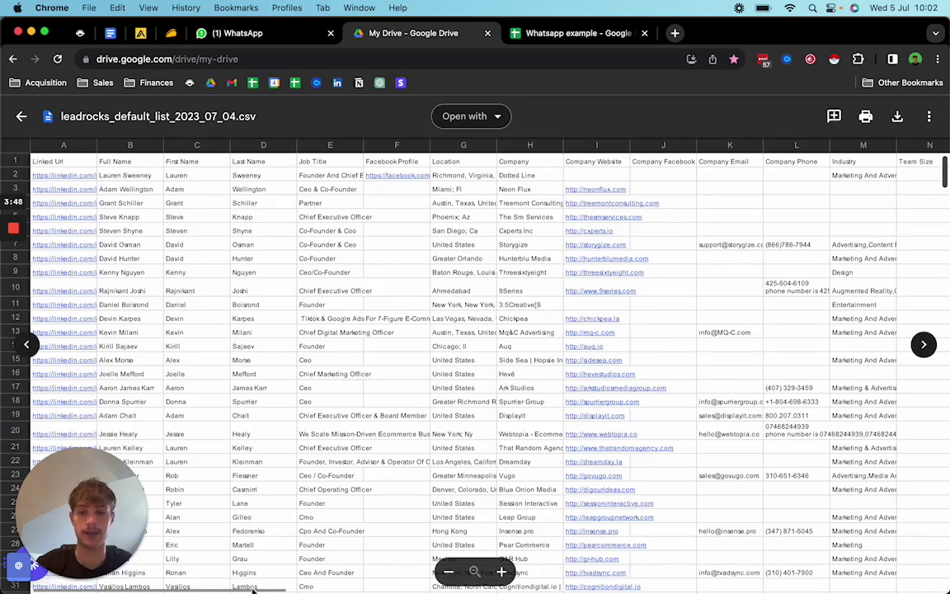
left_click_drag(254, 591, 846, 531)
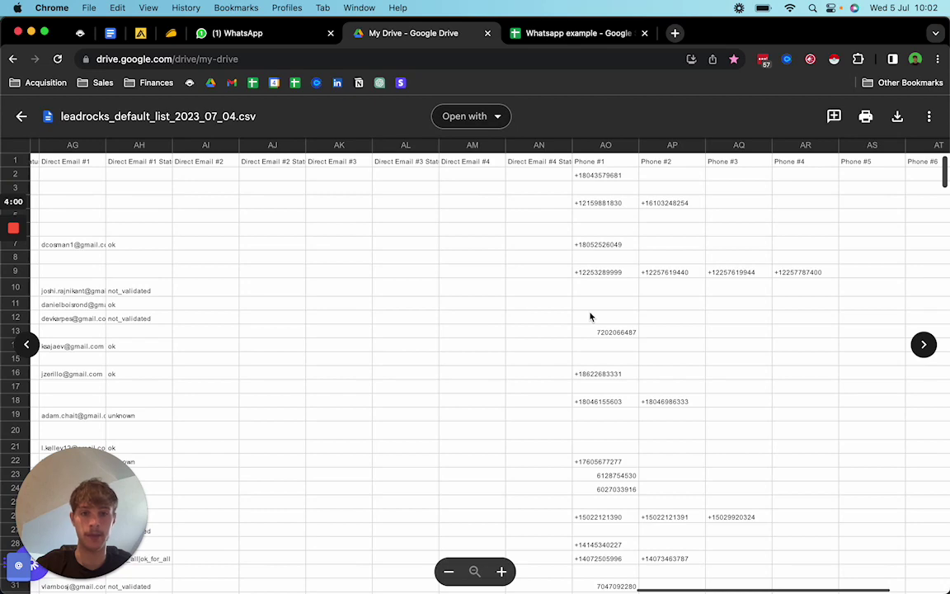
Examine the Phone #1 column of the enriched lead list for filled and blank cells.
left_click_drag(590, 316, 585, 522)
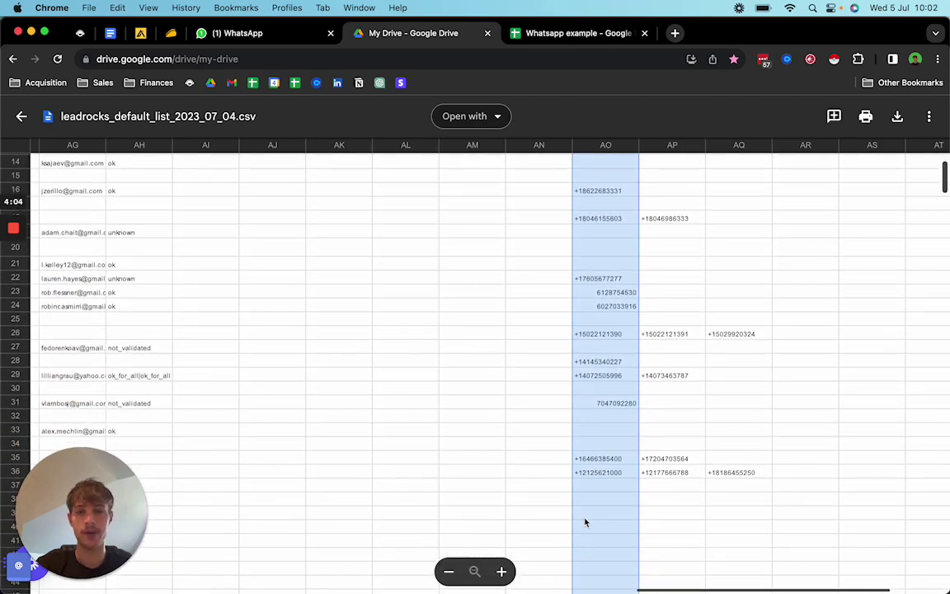
left_click(556, 396)
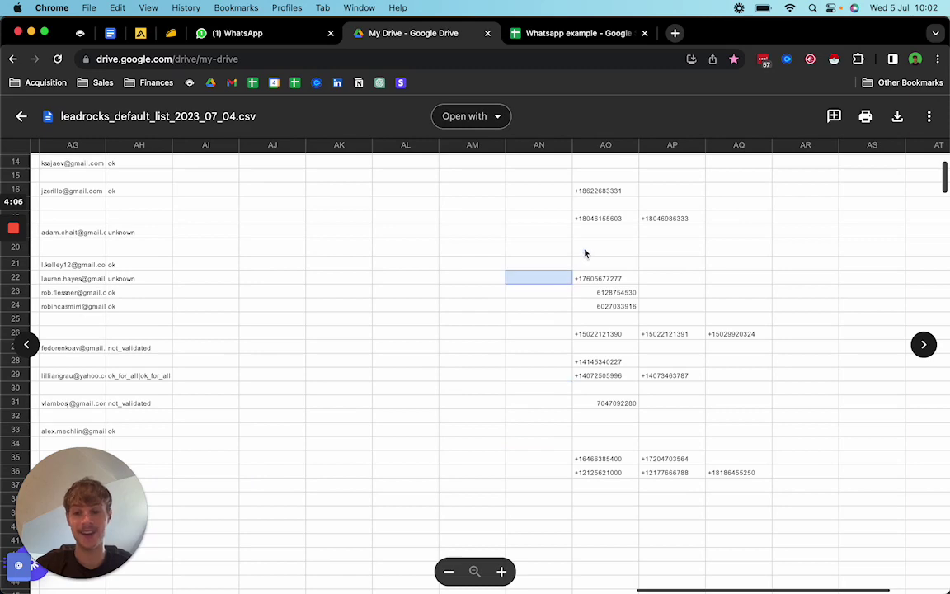
left_click_drag(585, 250, 593, 127)
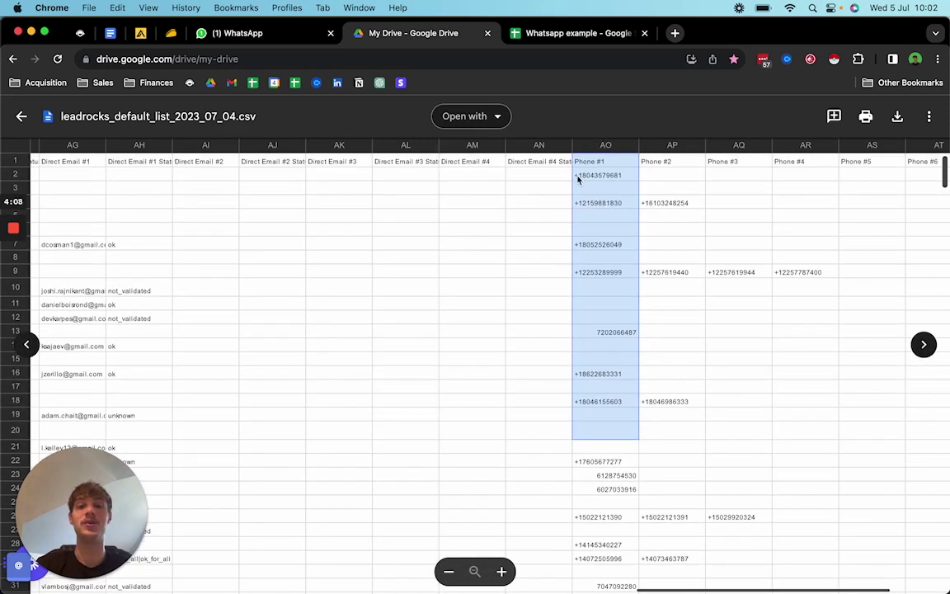
left_click(530, 206)
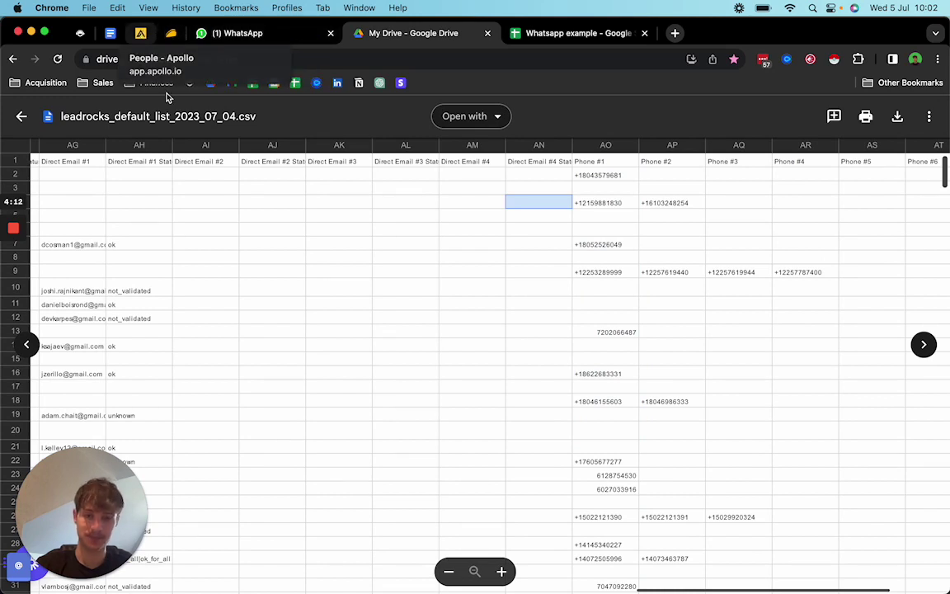
left_click(583, 194)
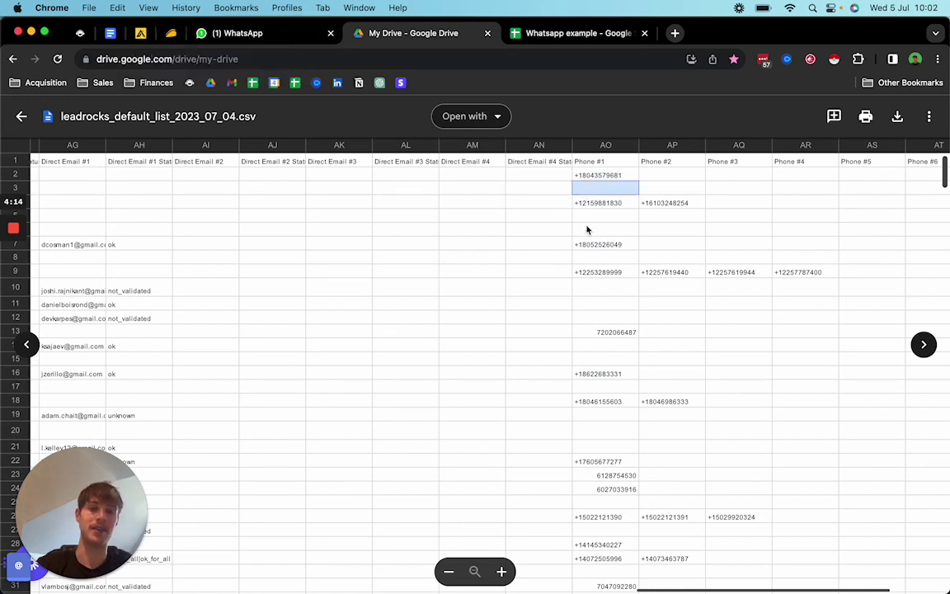
left_click(579, 224)
left_click(580, 189)
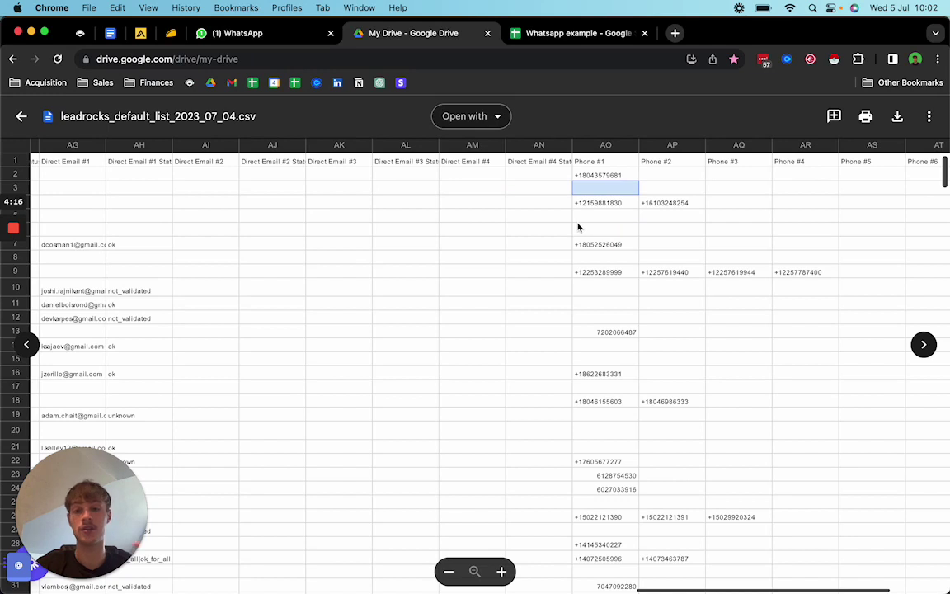
Check the outreach outline document and open the WhatsApp folder in Google Drive under SalesLiege, Acquisition and Outreach.
left_click(105, 34)
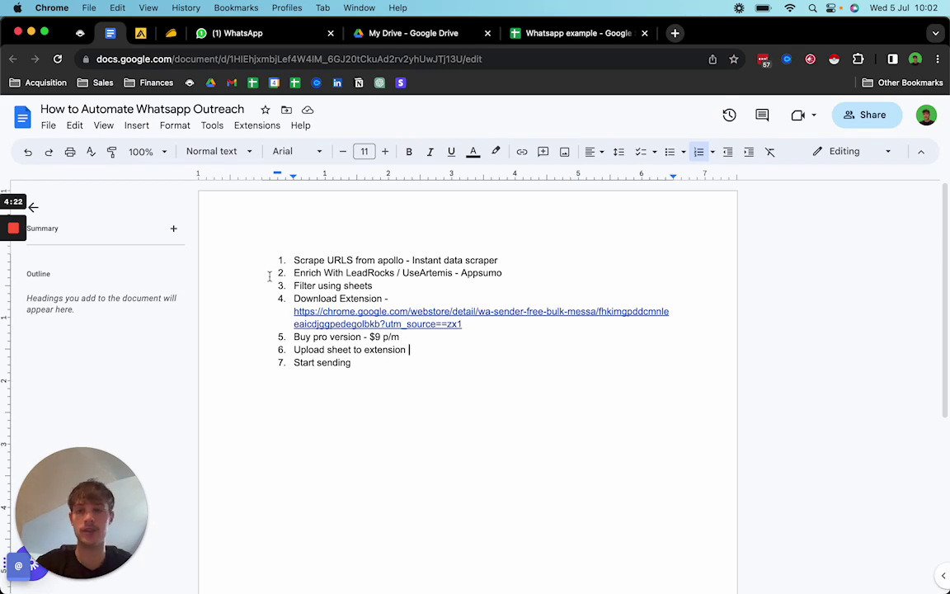
left_click(367, 34)
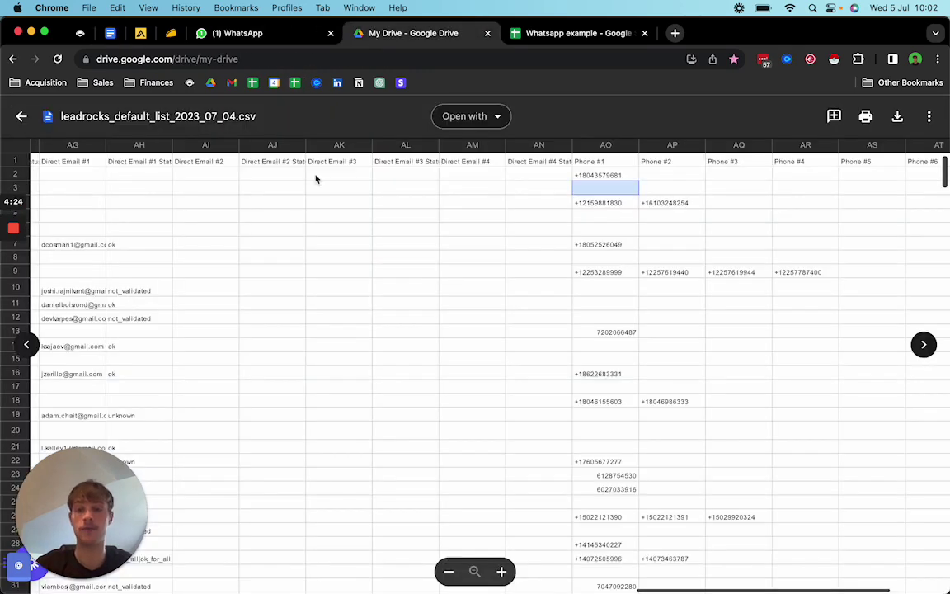
left_click(22, 117)
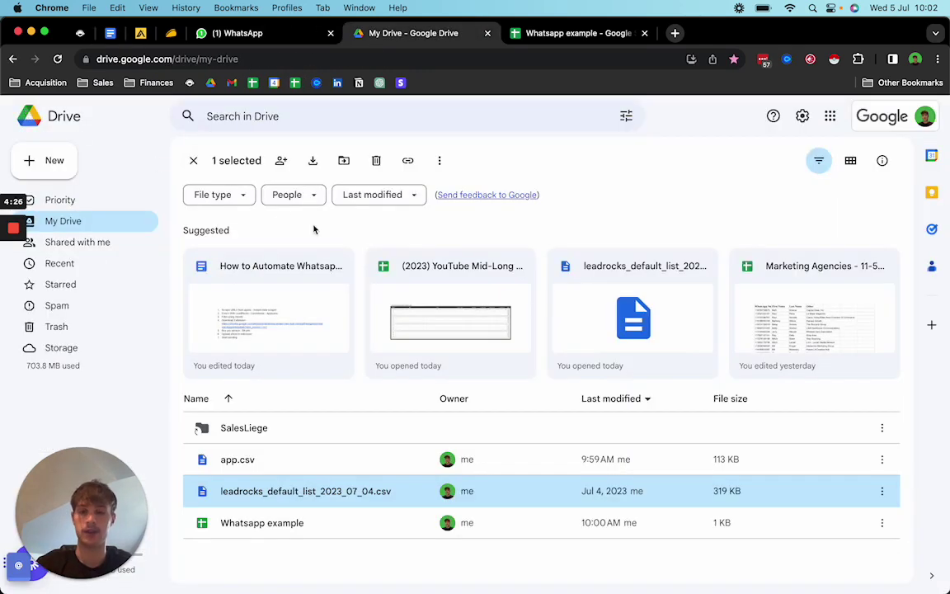
left_click(269, 548)
double_click(267, 427)
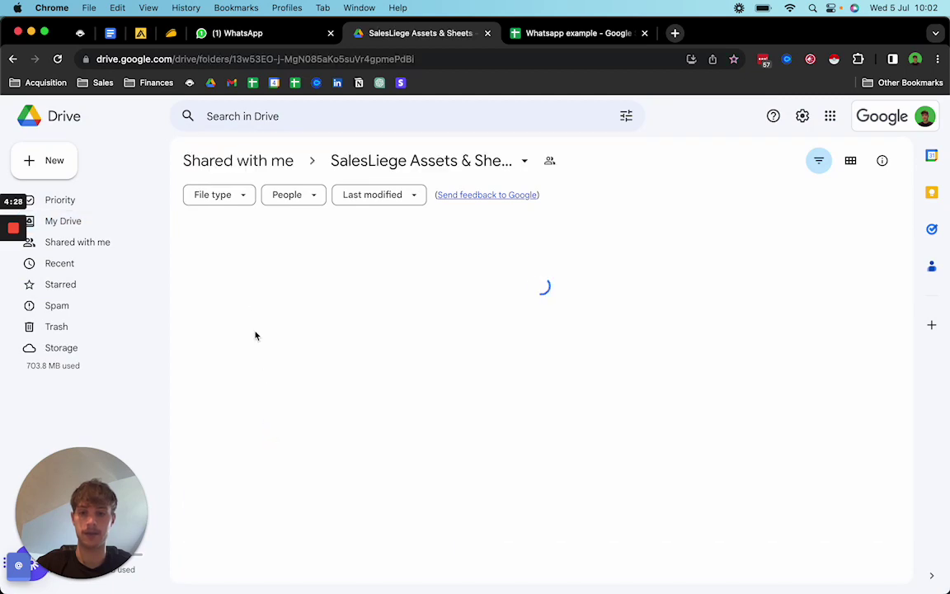
double_click(269, 260)
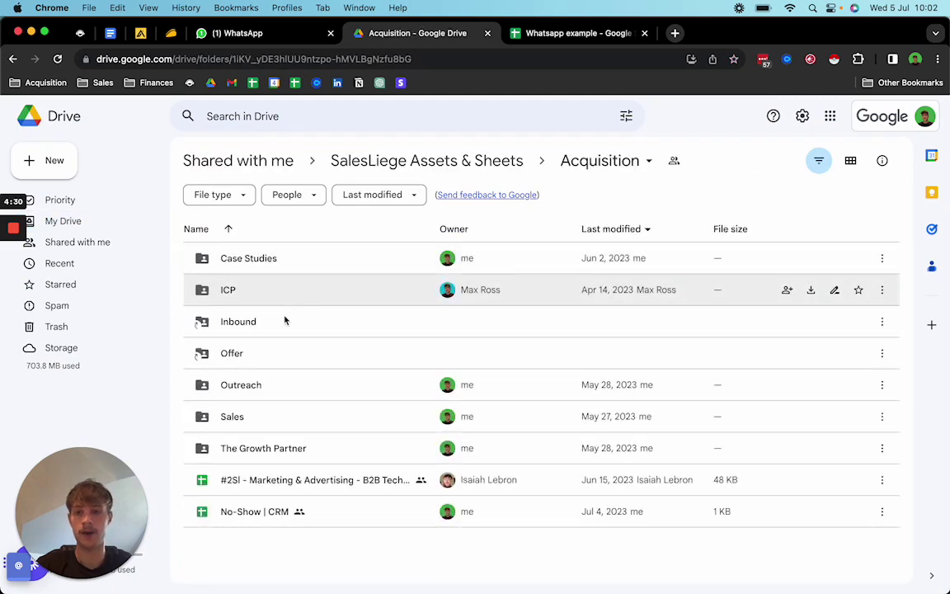
double_click(276, 387)
double_click(275, 391)
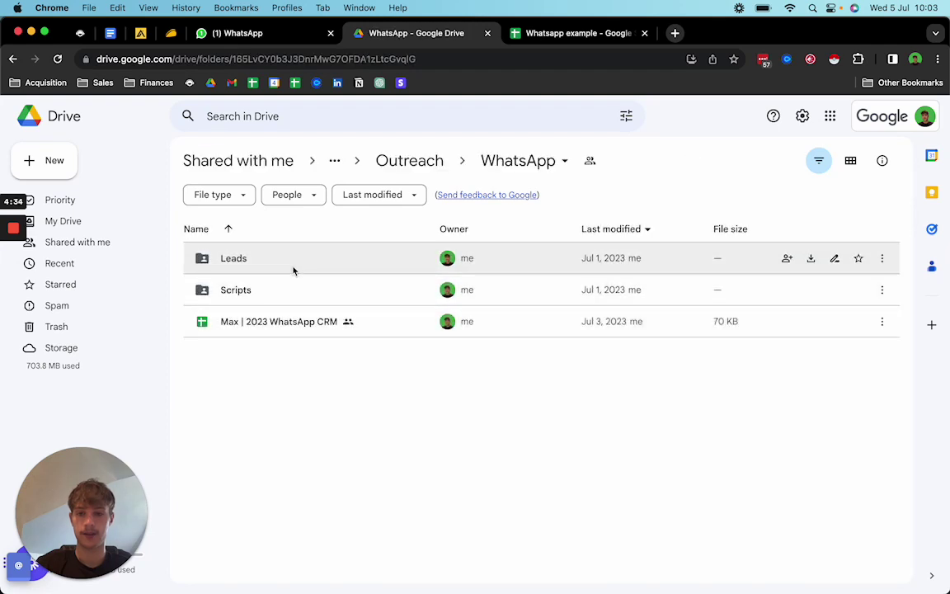
Open the first "Marketing Agencies - 11-50 - USA" spreadsheet from the Used folder inside Leads.
left_click(293, 269)
double_click(293, 269)
double_click(288, 292)
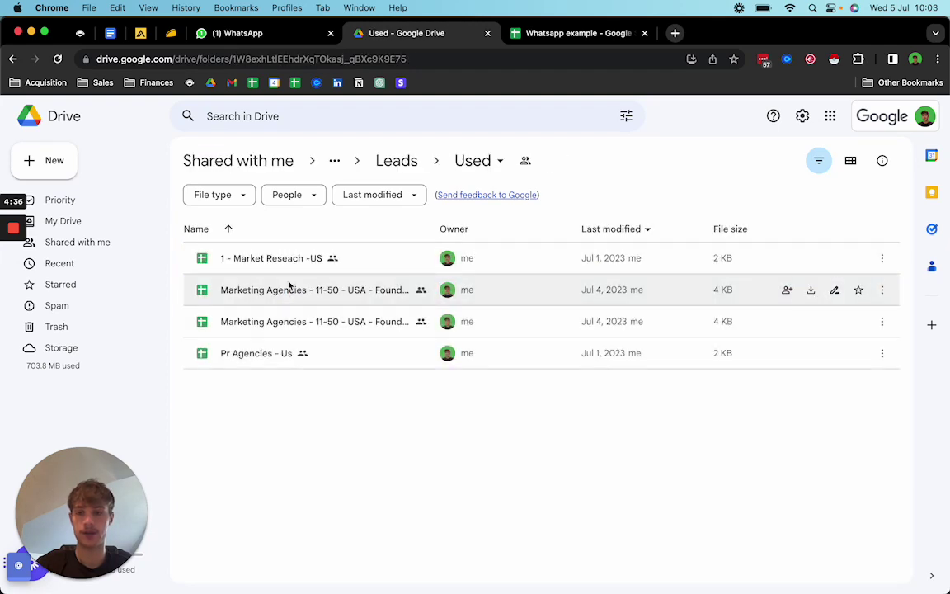
double_click(286, 299)
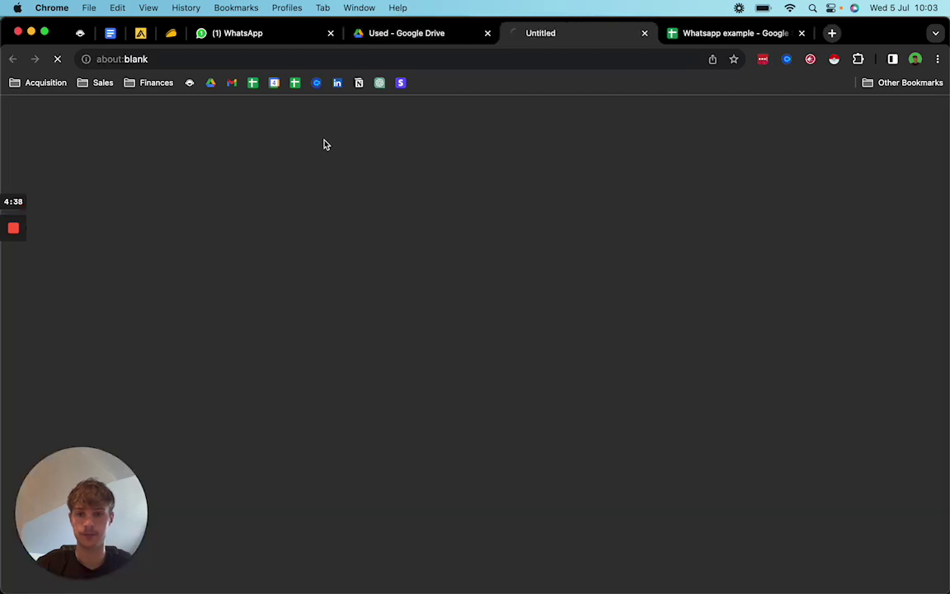
Widen column A and review the WhatsApp Number, First Name, Last Name and Other columns of the filtered lead sheet.
left_click(451, 247)
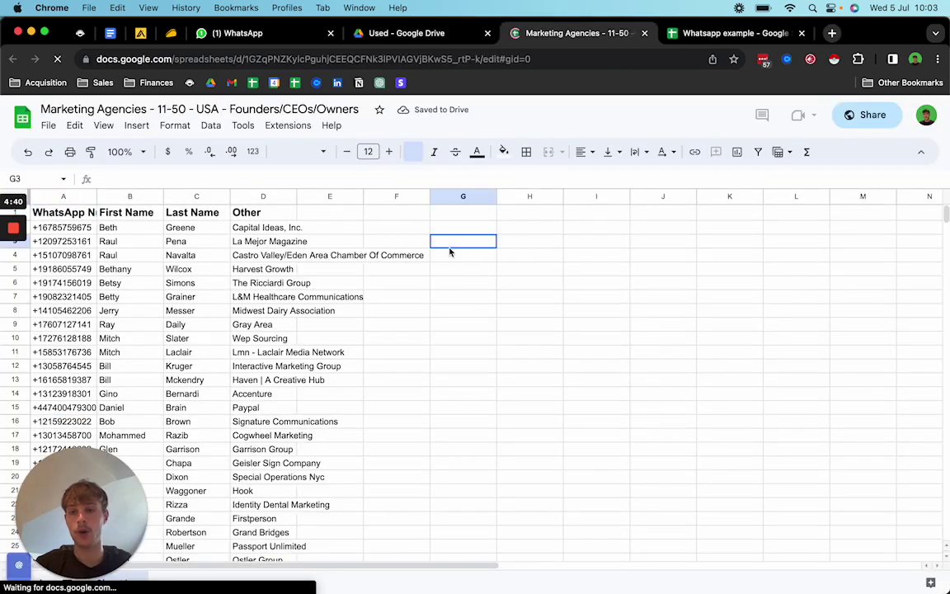
left_click_drag(98, 196, 157, 196)
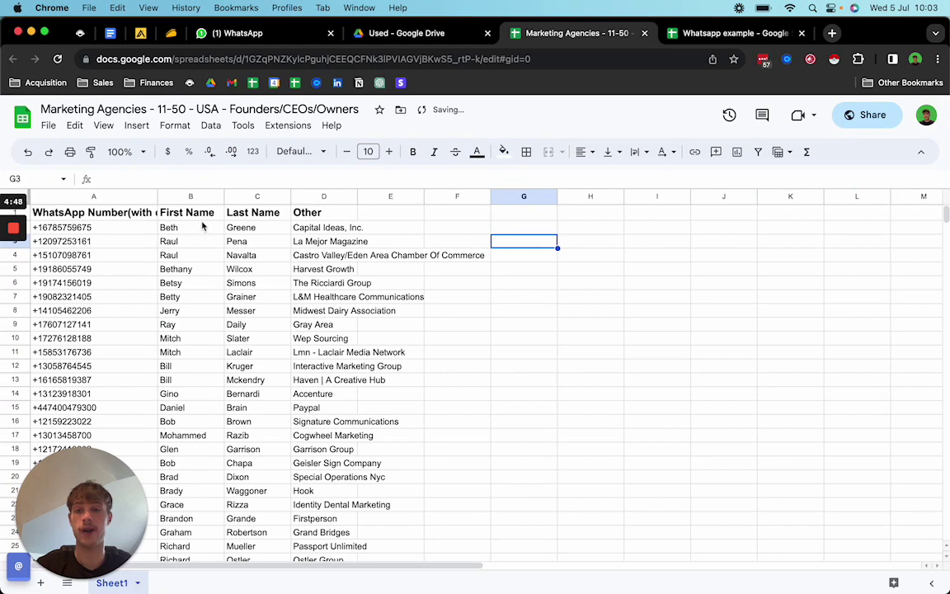
left_click(189, 212)
left_click(241, 216)
left_click(346, 227)
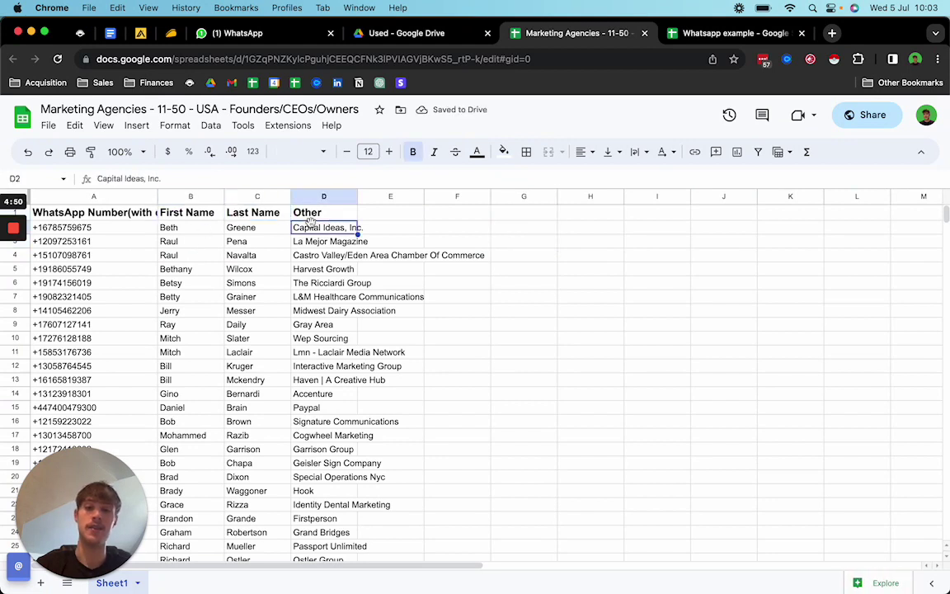
left_click(384, 214)
left_click(336, 216)
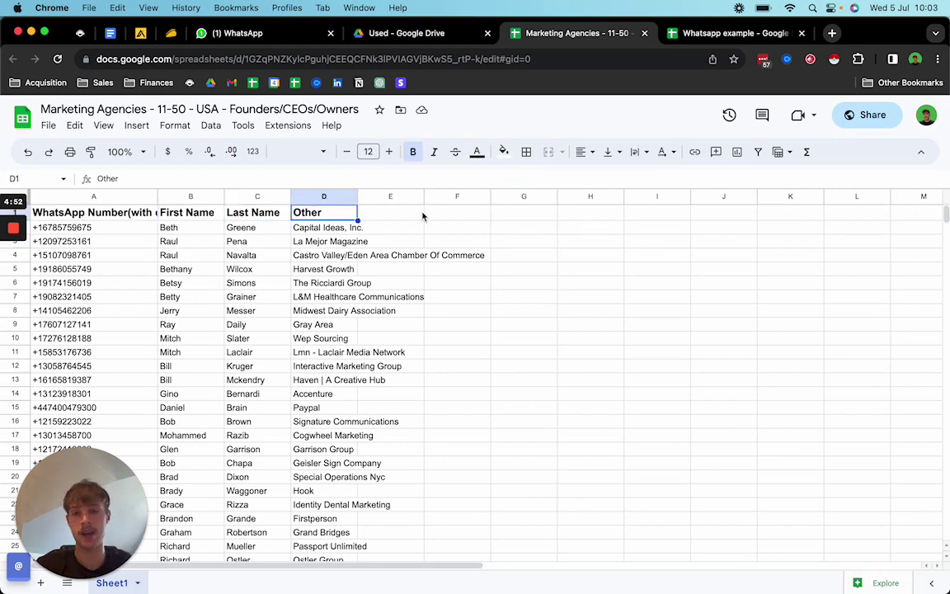
left_click(420, 215)
left_click(453, 216)
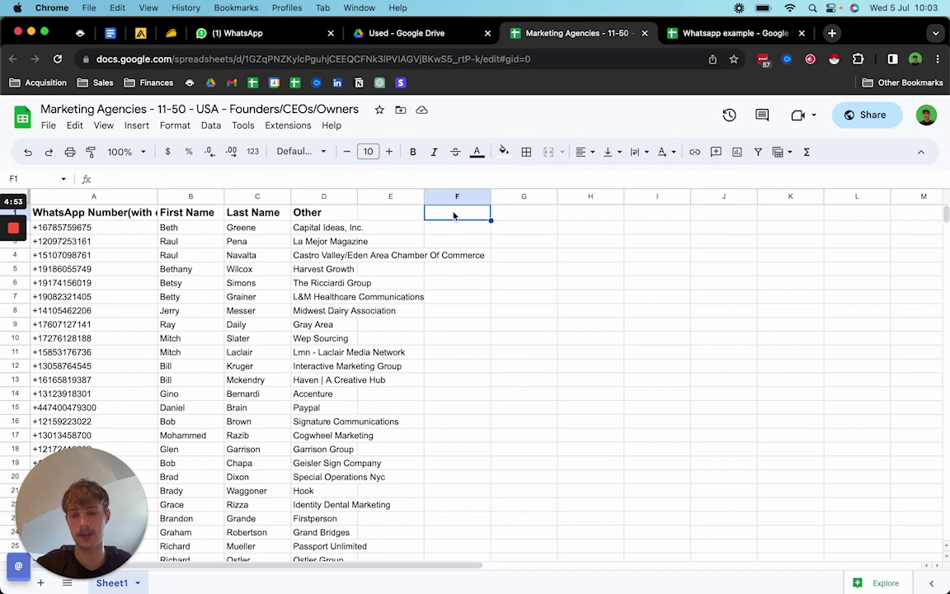
left_click(321, 229)
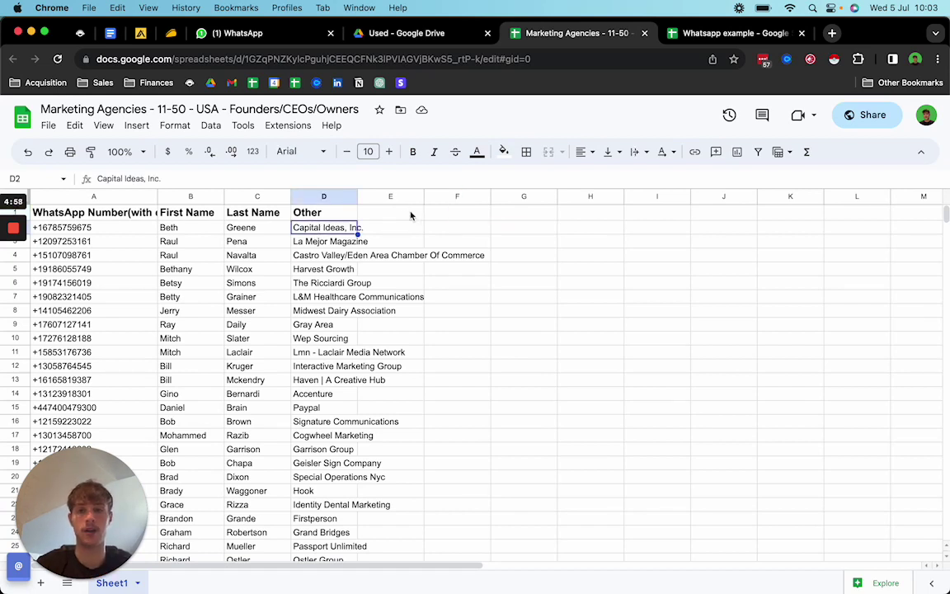
Return to the How to Automate Whatsapp Outreach document and preview the extension download link in item 4.
left_click(110, 37)
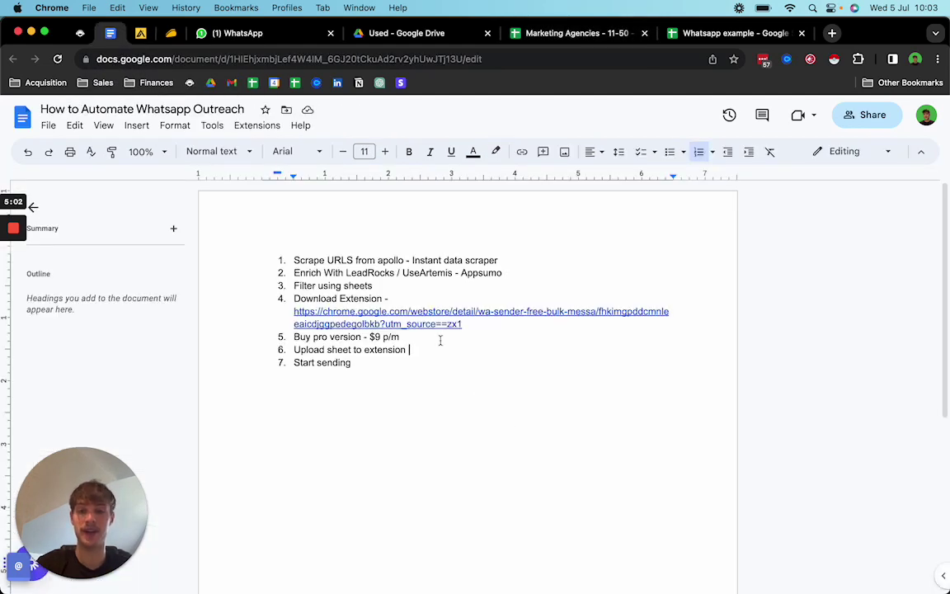
left_click(402, 323)
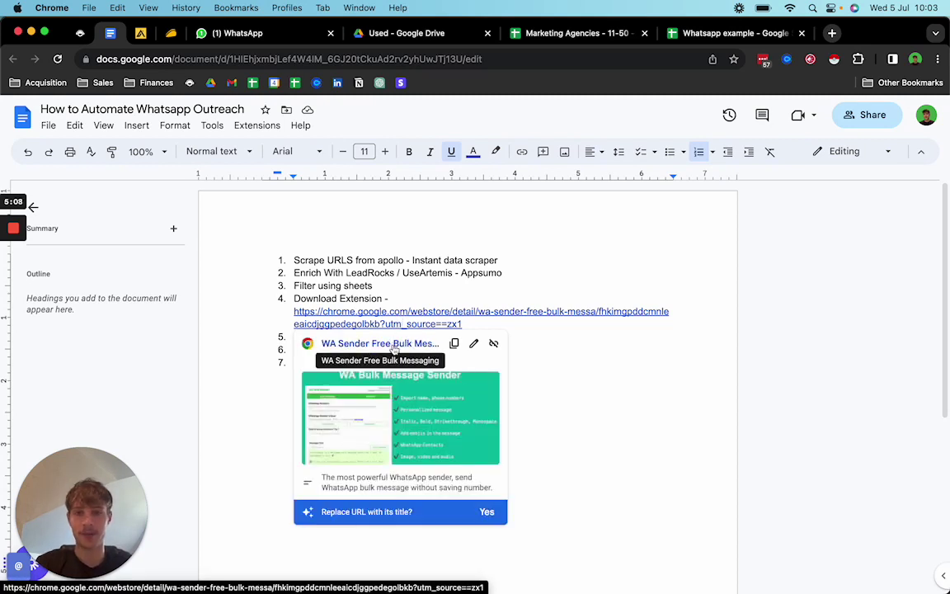
left_click(575, 382)
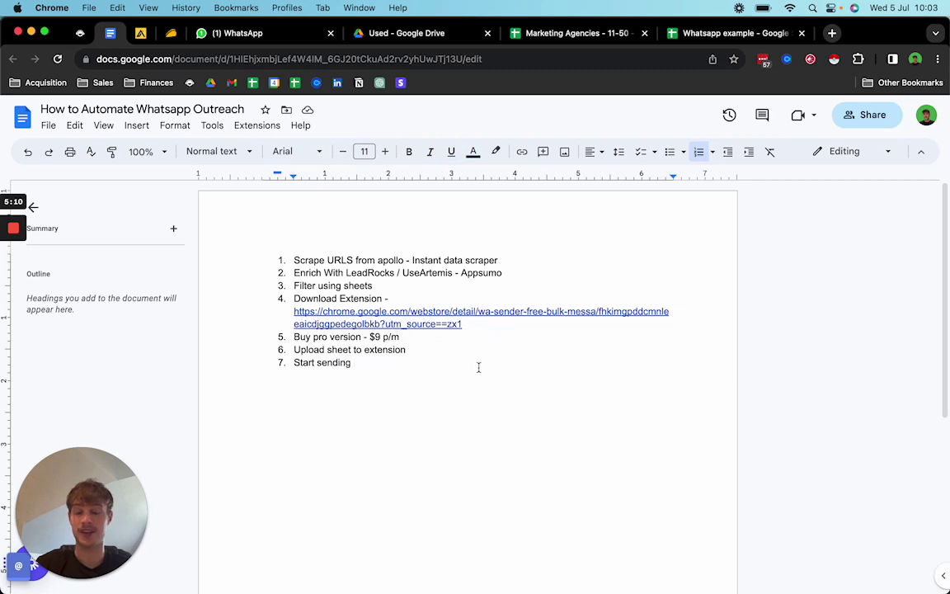
View WAPI Sender's Excel upload section in WhatsApp Web and check the column headers of the Marketing Agencies spreadsheet.
left_click(267, 33)
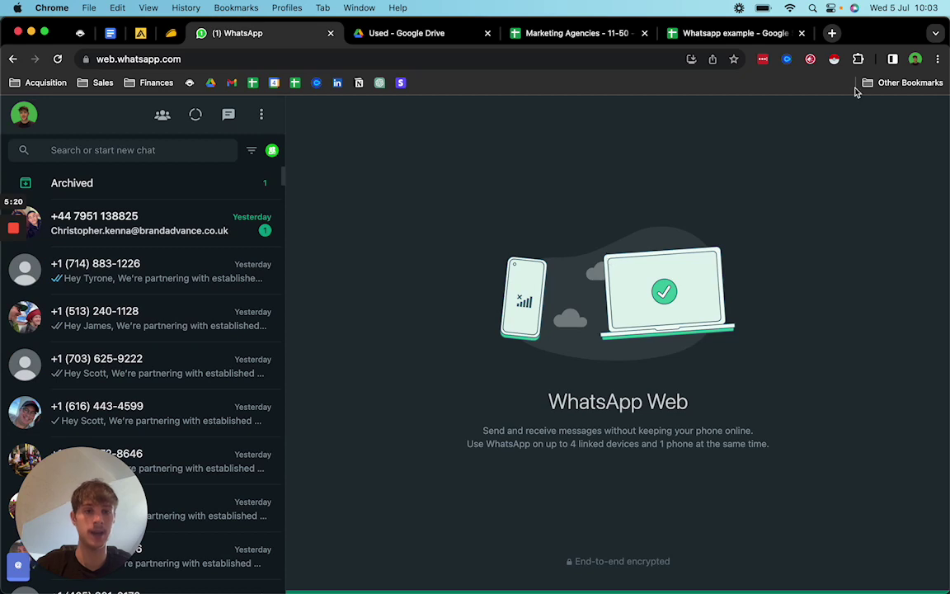
left_click(810, 60)
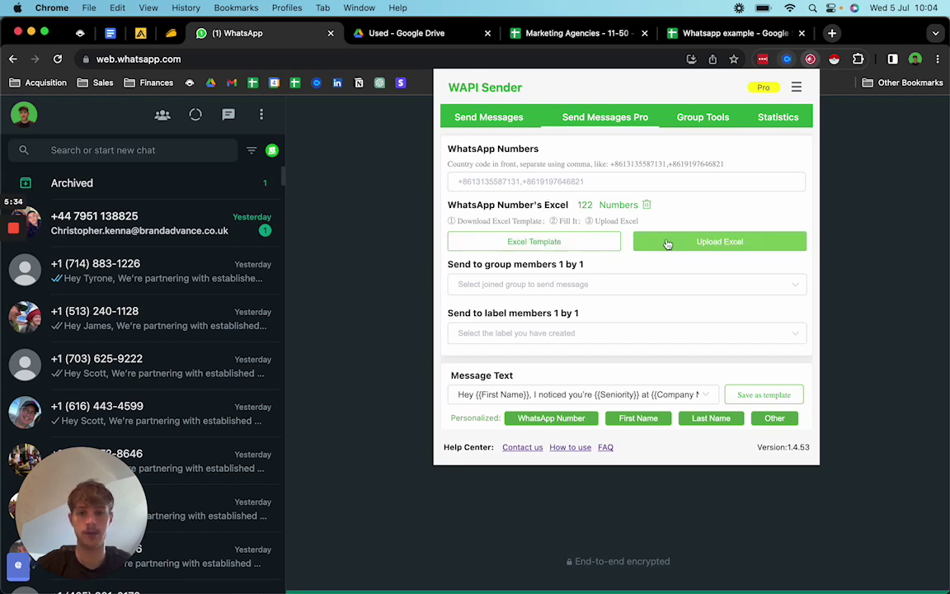
left_click(572, 33)
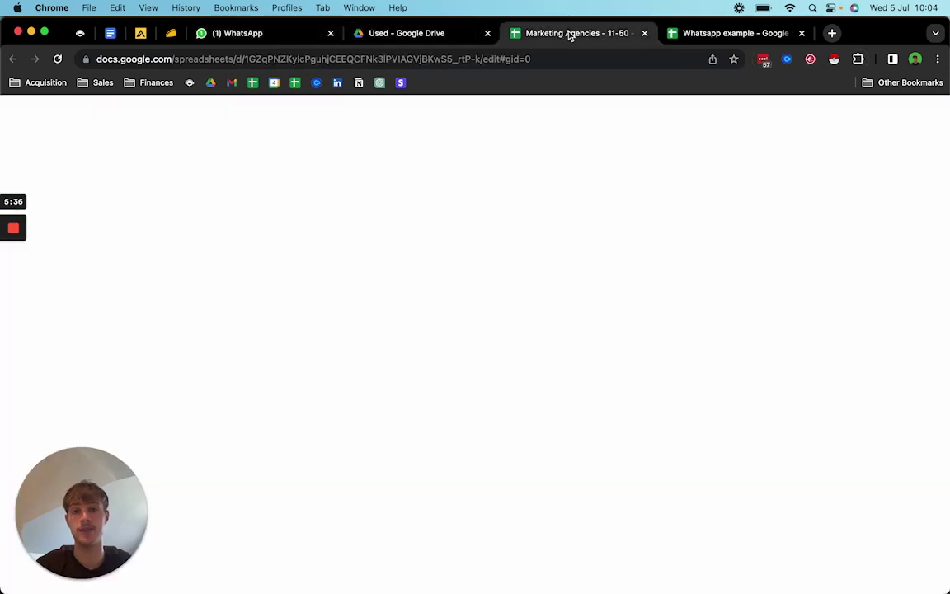
left_click(123, 216)
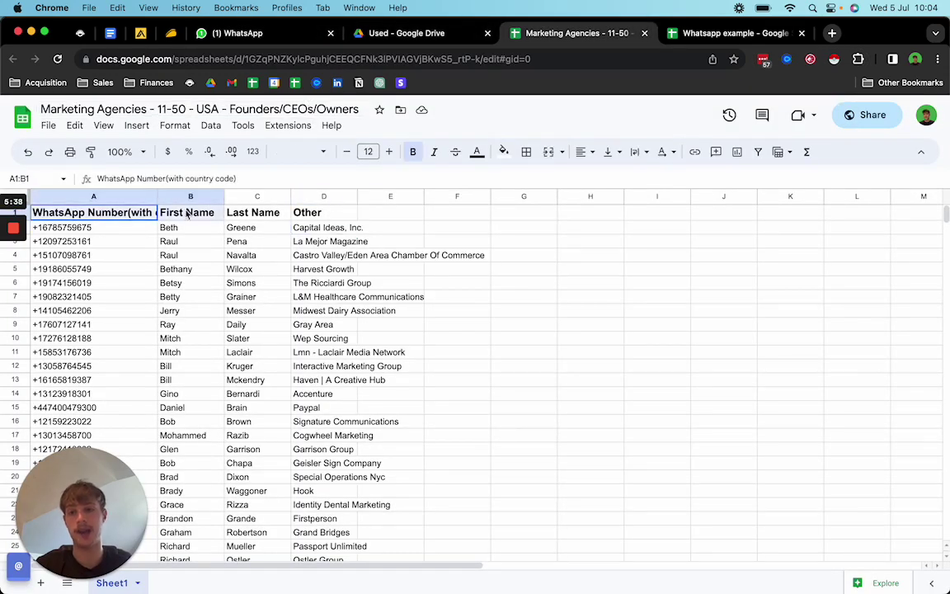
double_click(146, 215)
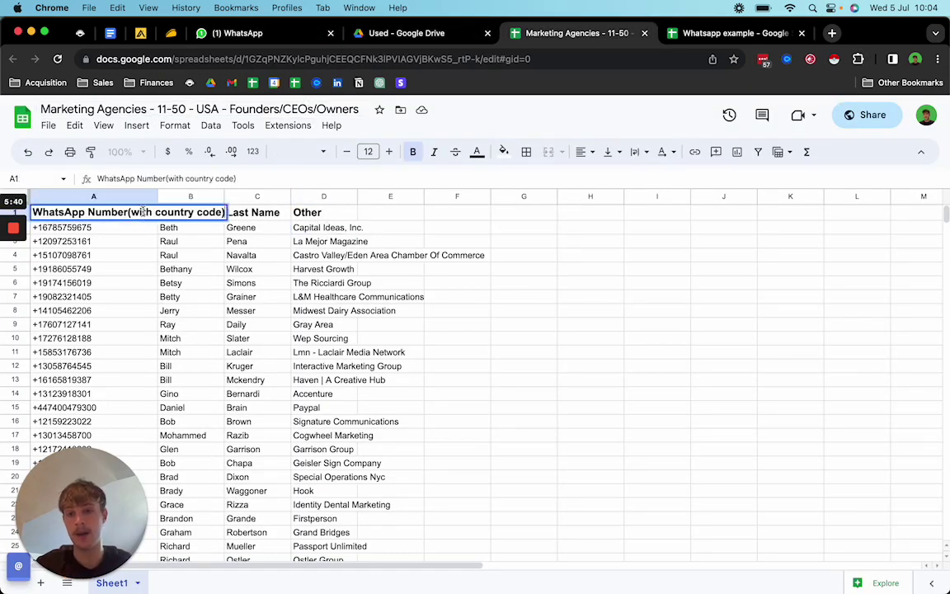
left_click(141, 241)
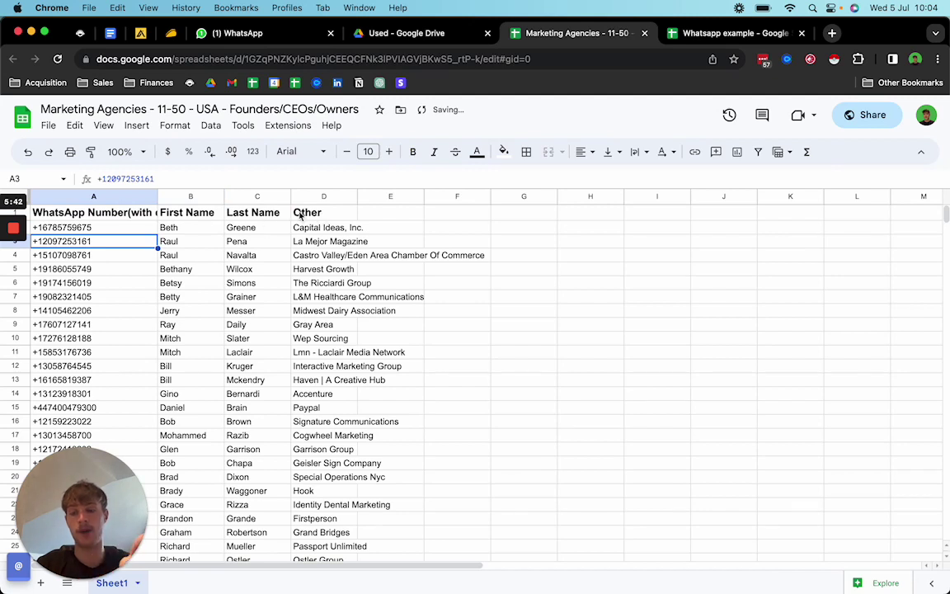
Reopen WAPI Sender in WhatsApp Web and review its recipient options, personalized message text and sending interval settings.
left_click(240, 34)
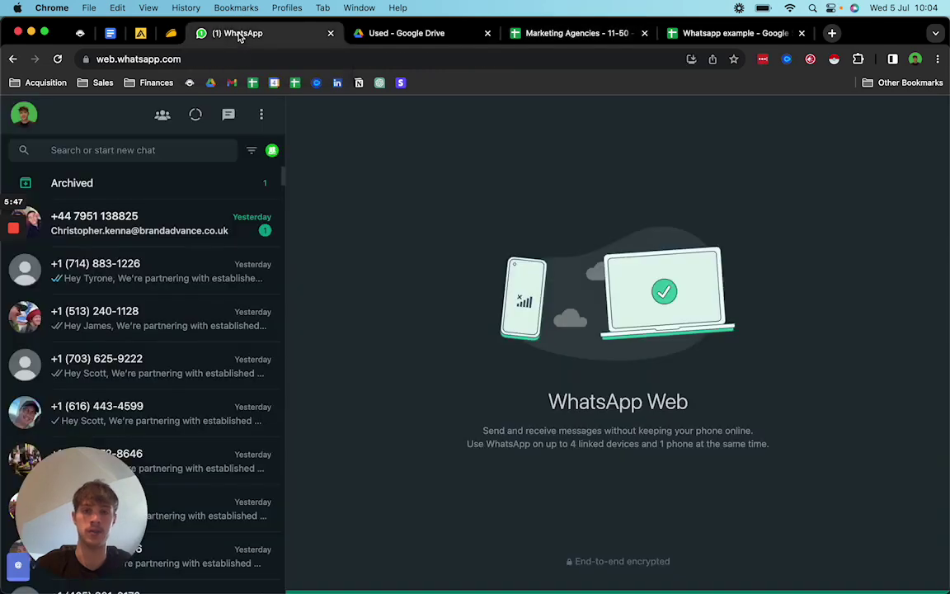
left_click(810, 59)
scroll(746, 161, "down", 4)
scroll(605, 220, "up", 5)
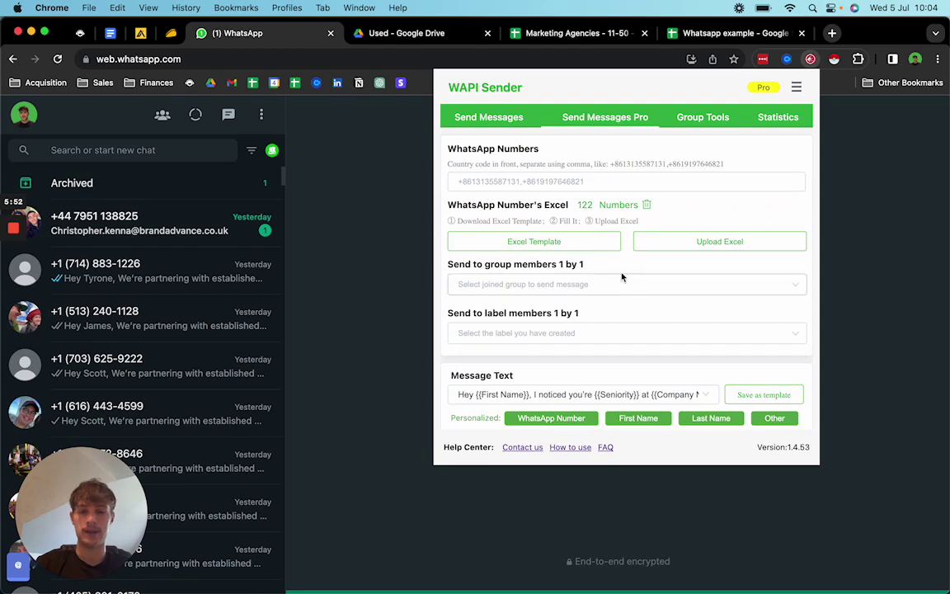
scroll(622, 277, "down", 3)
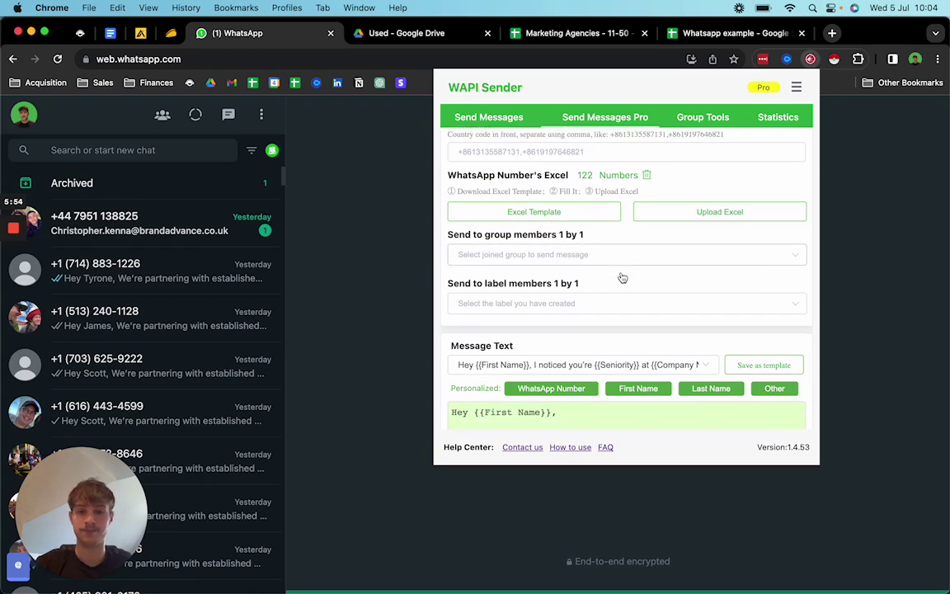
scroll(621, 277, "down", 3)
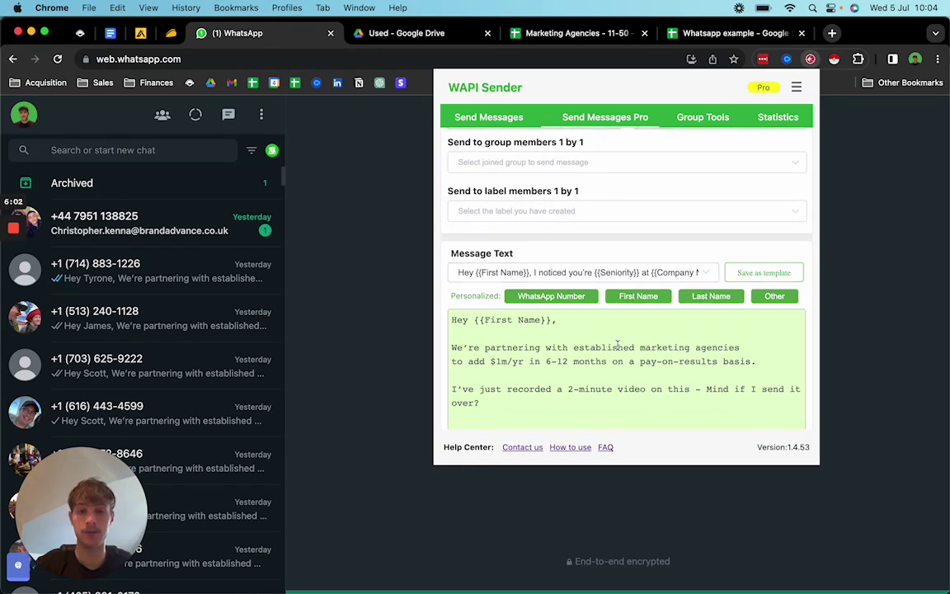
scroll(616, 345, "down", 5)
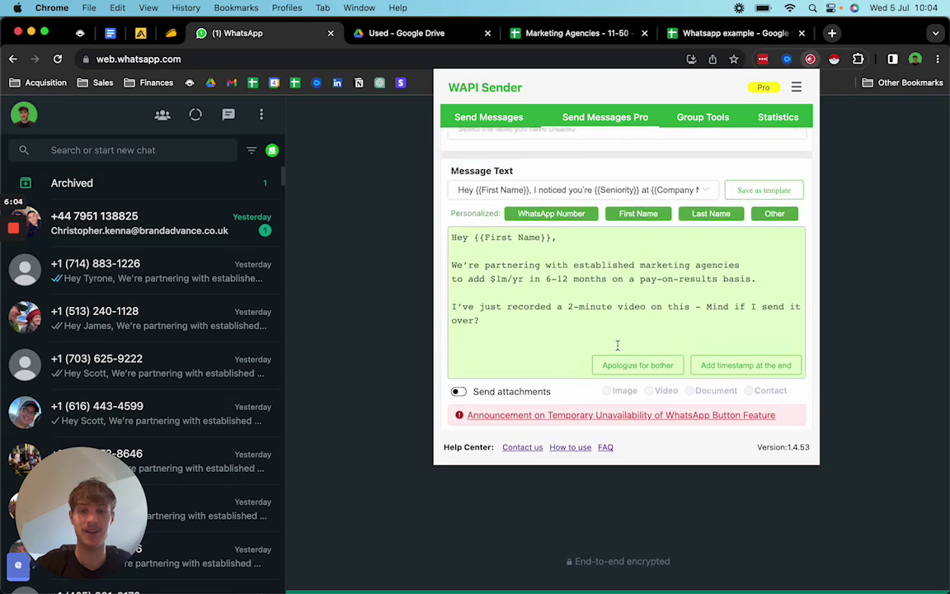
scroll(617, 345, "up", 10)
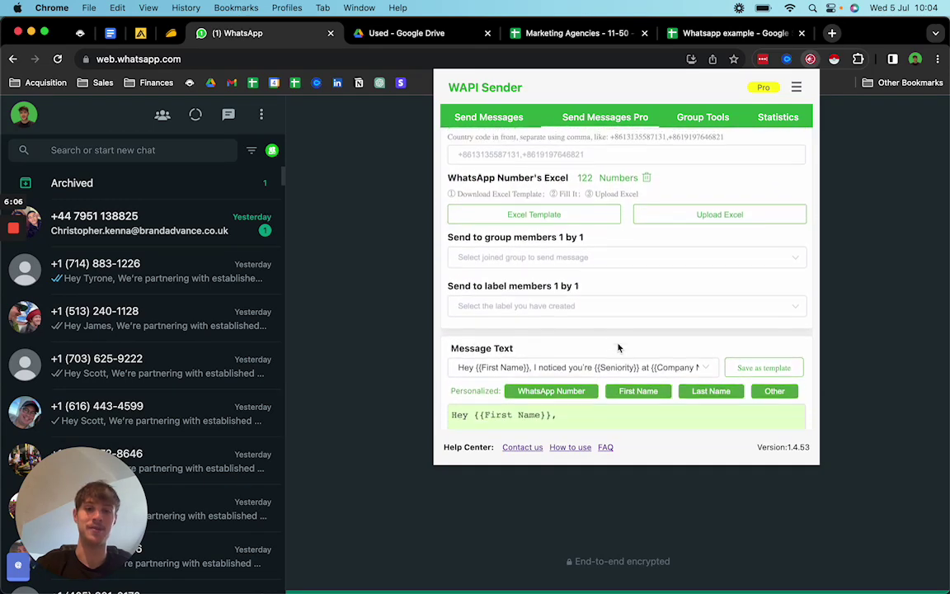
scroll(617, 348, "down", 5)
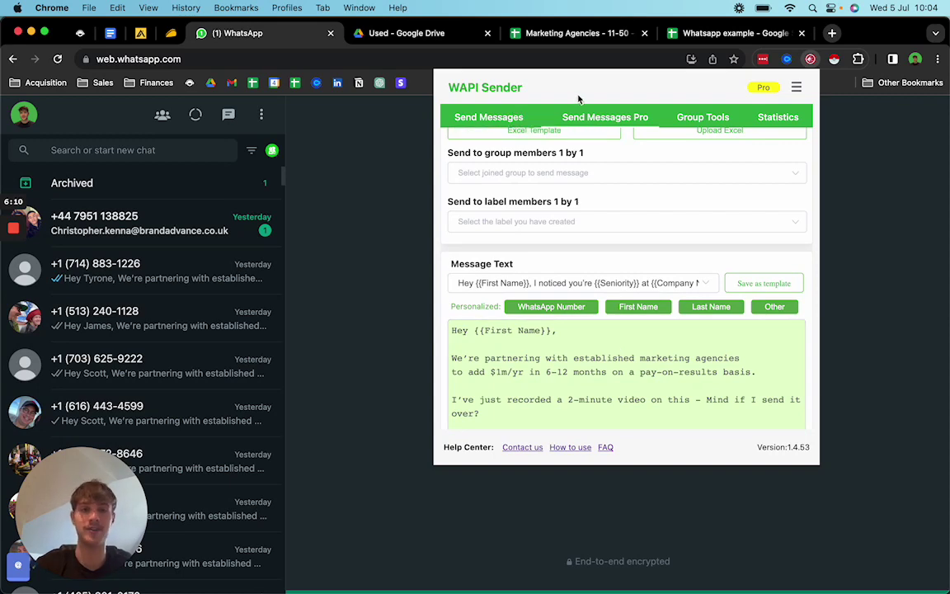
scroll(606, 238, "down", 5)
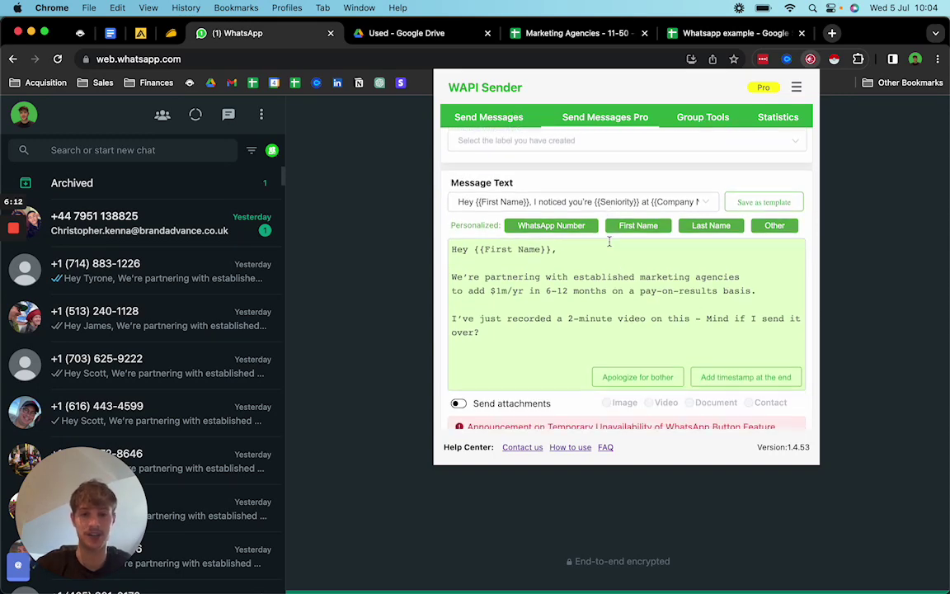
scroll(608, 242, "down", 5)
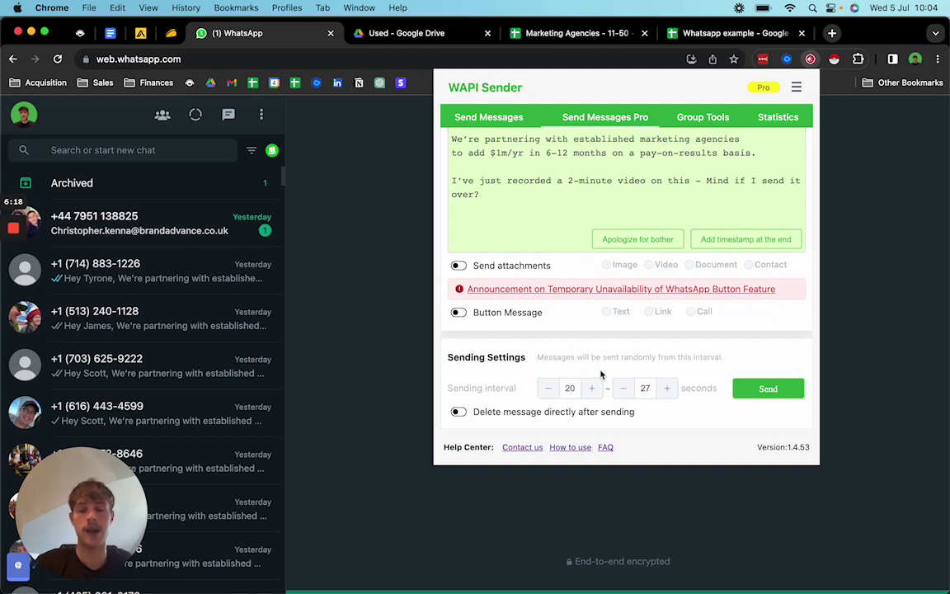
scroll(600, 373, "up", 1)
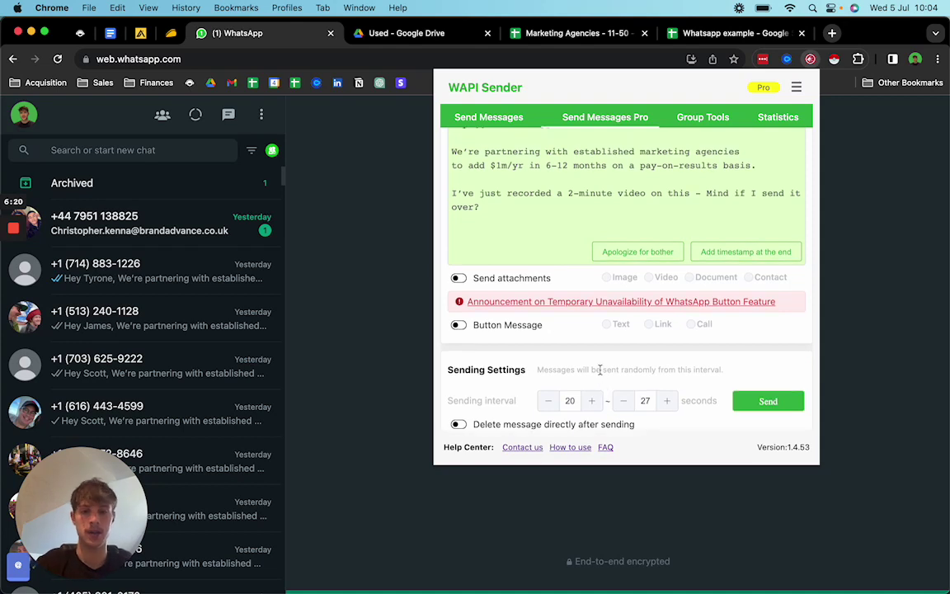
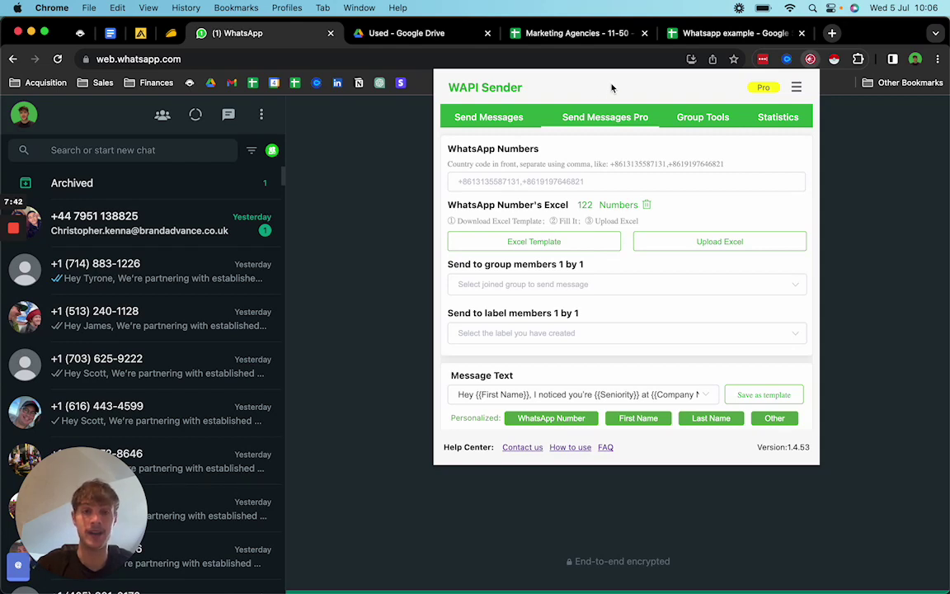
Close the WAPI Sender popup and review the How to Automate Whatsapp Outreach document, briefly revisiting WhatsApp Web.
left_click(371, 175)
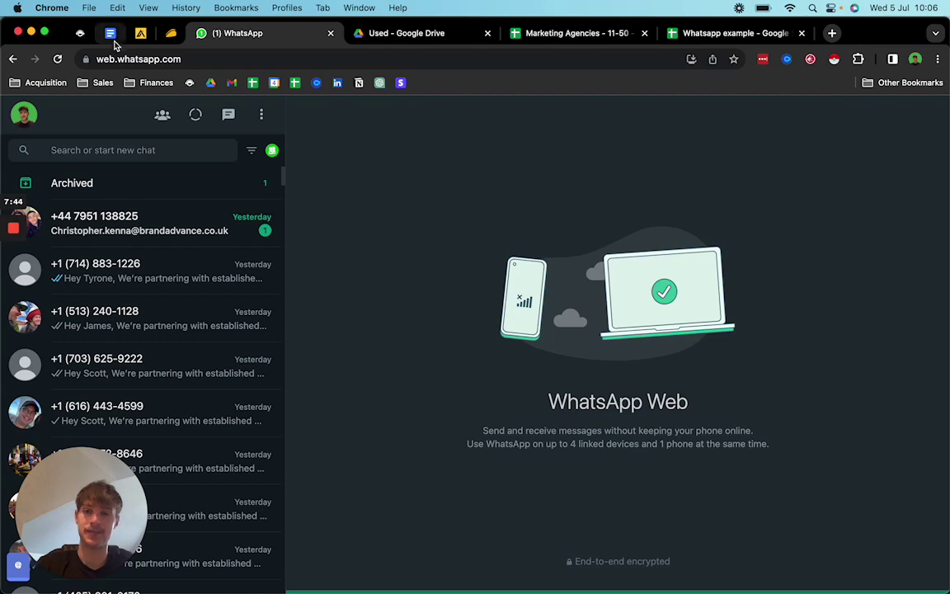
left_click(110, 33)
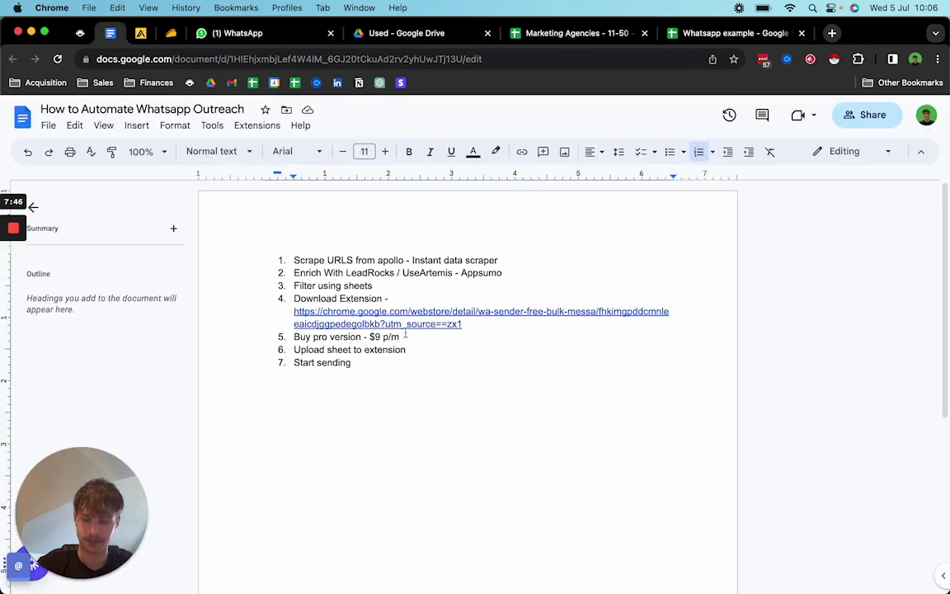
left_click(292, 41)
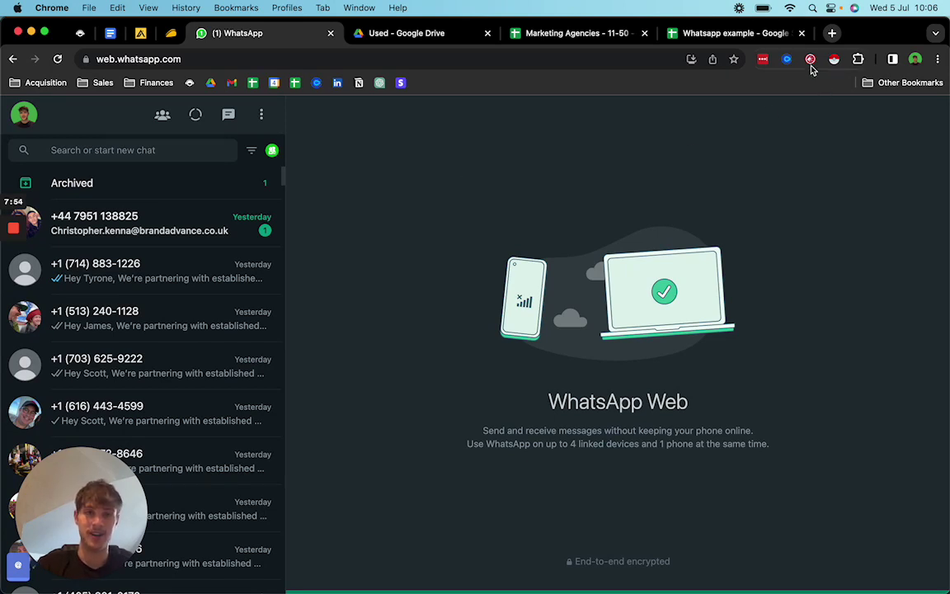
left_click(106, 36)
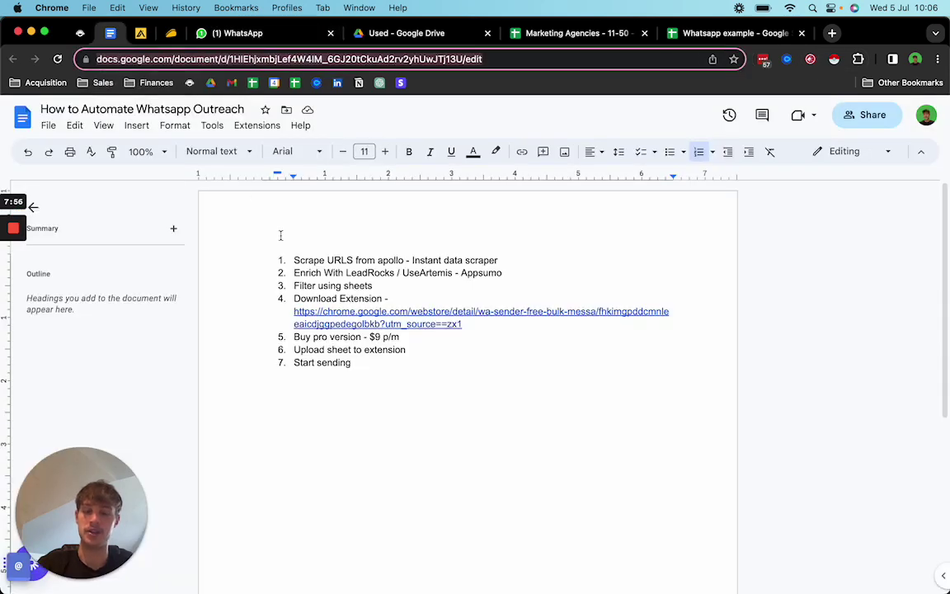
View the WAPI Sender upload page once more and return to the outline document, placing the cursor after "Start sending" in item 7.
left_click(244, 36)
left_click(811, 58)
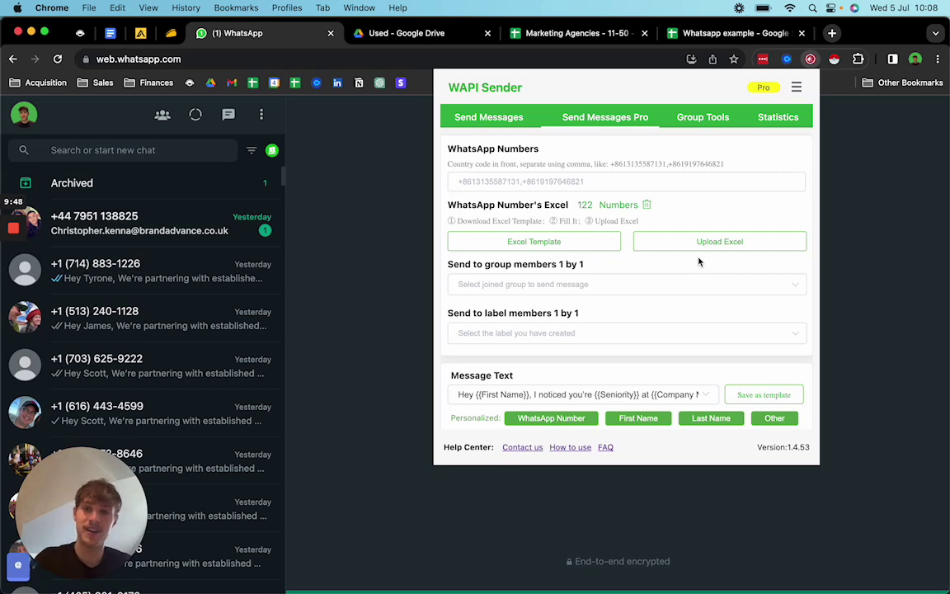
left_click(117, 33)
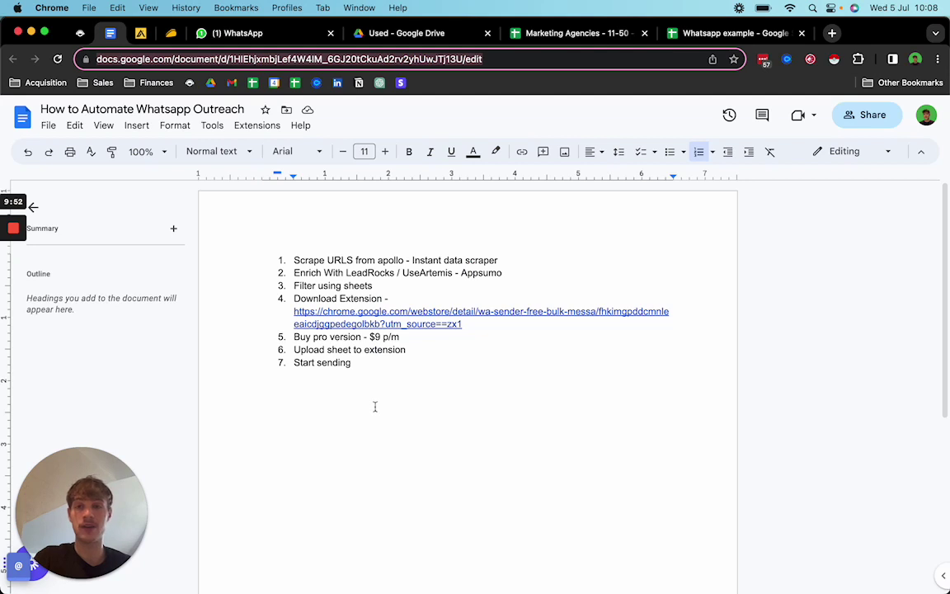
left_click(393, 368)
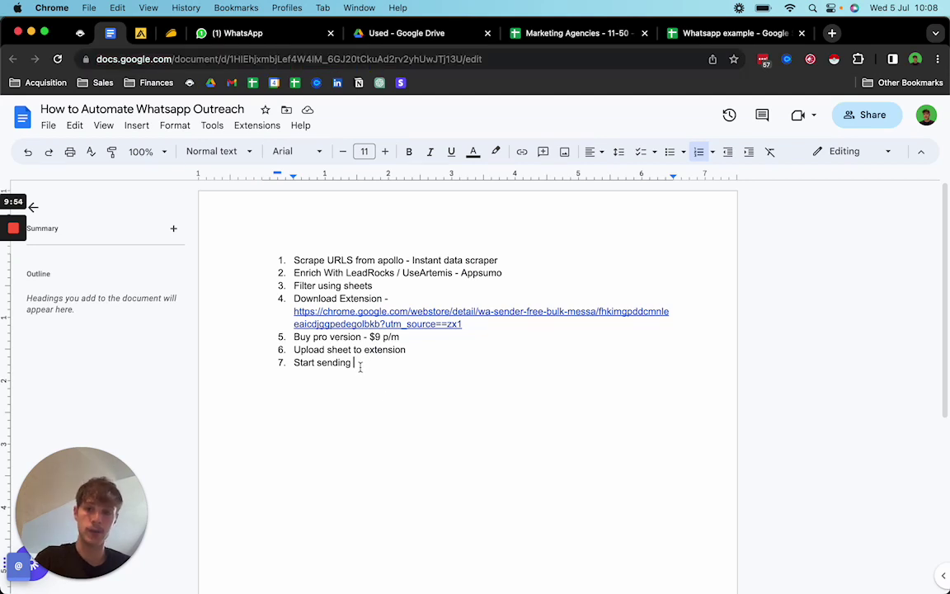